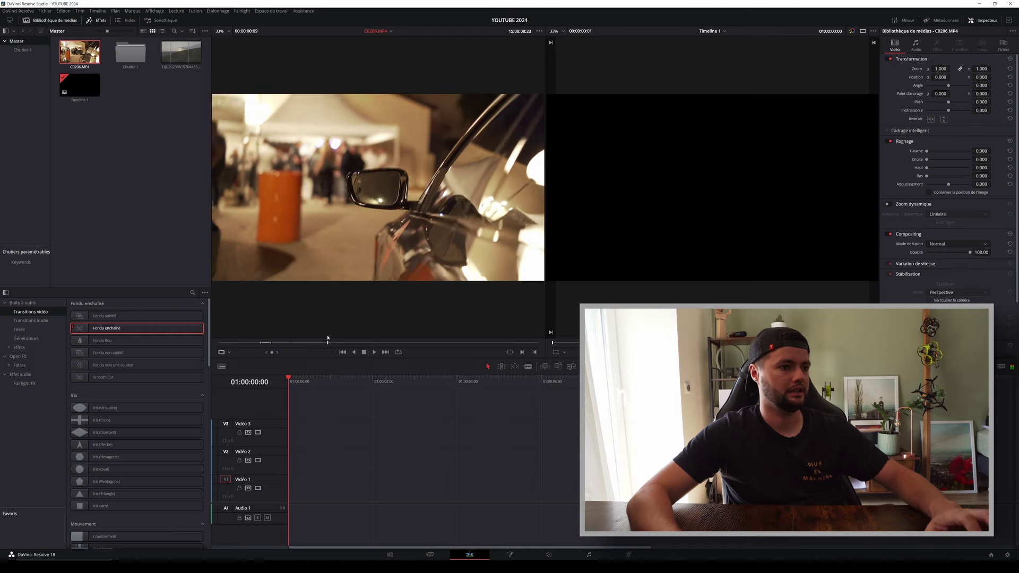
Mark a short section of C0206.MP4 with in and out points and place it at the start of Video 1
mouse_move(305, 346)
left_mouse_down()
mouse_move(256, 345)
mouse_move(331, 344)
mouse_move(286, 349)
left_mouse_up()
key("i")
key("o")
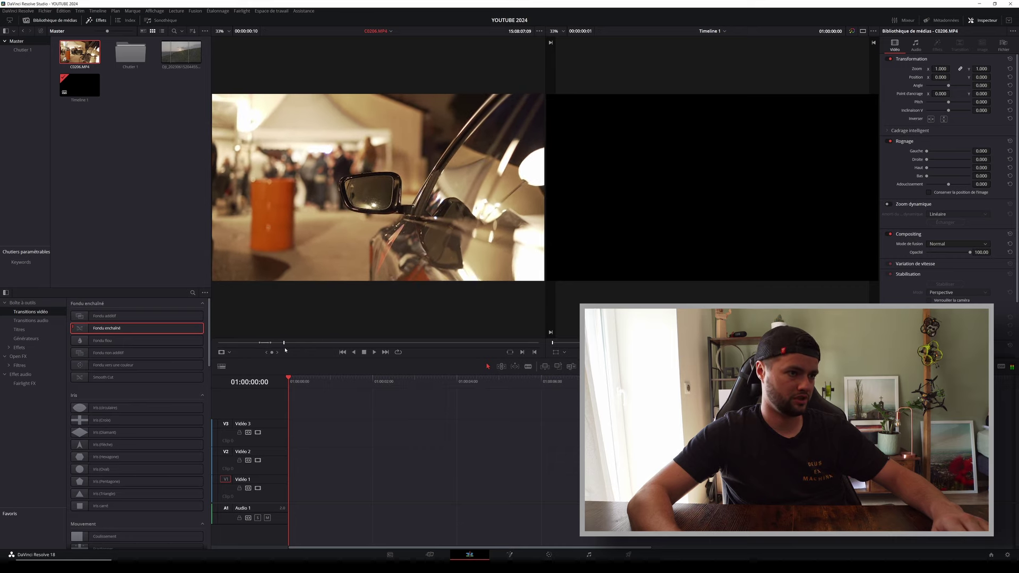
left_click_drag(307, 250, 308, 487)
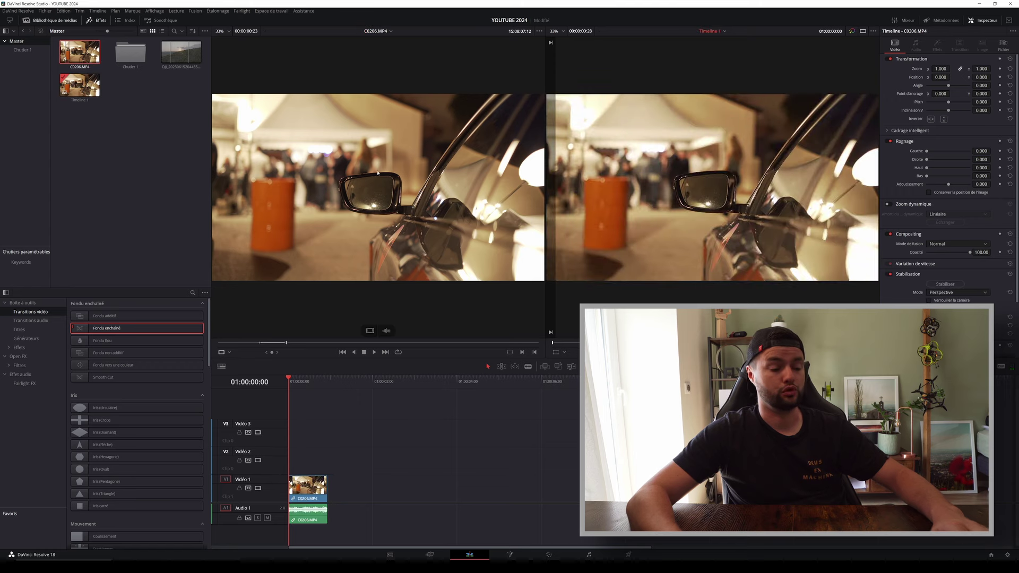
Play the timeline full screen to review the C0206.MP4 excerpt, and return to the editing view
key("ctrl+f")
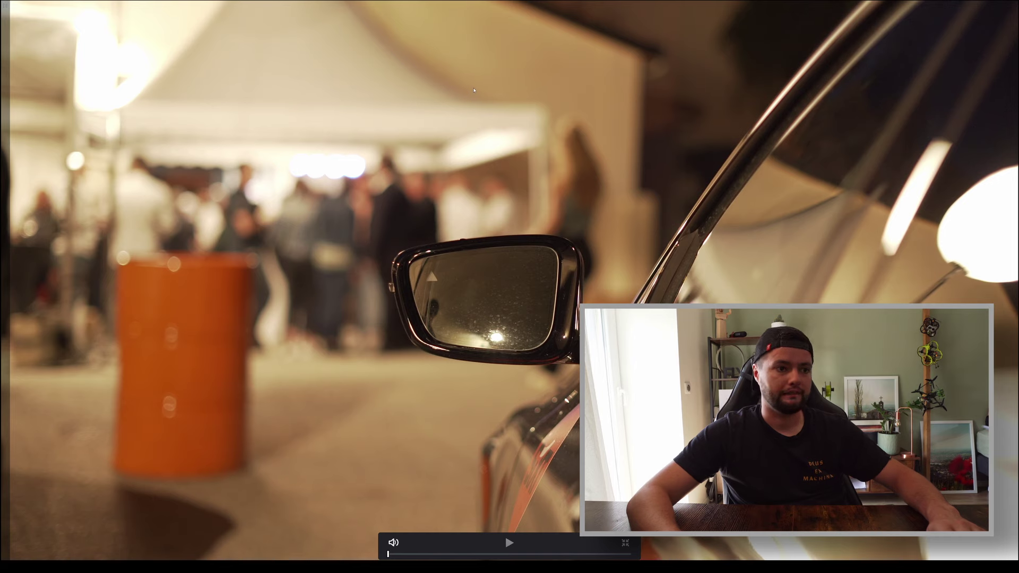
key("space")
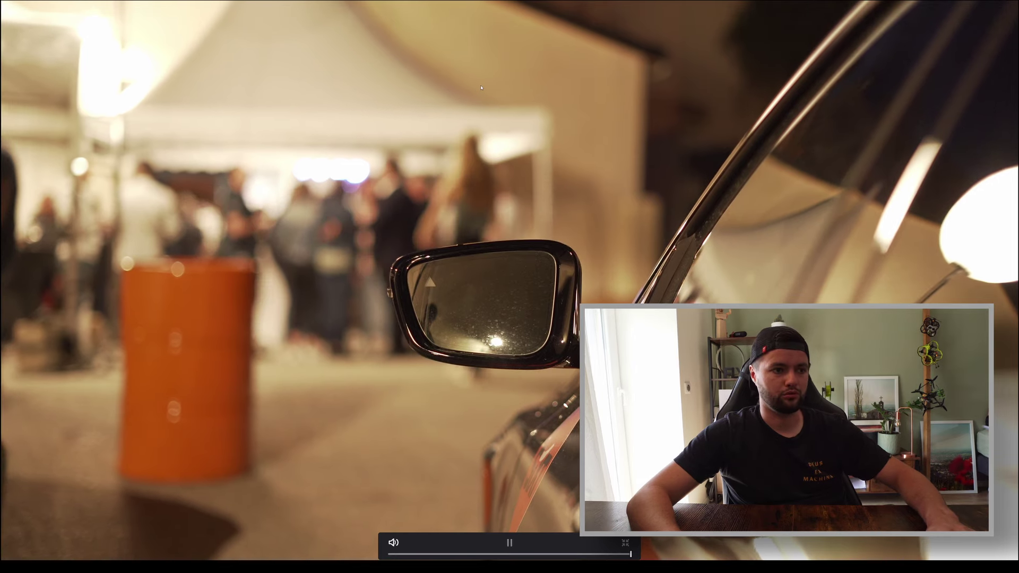
key("Escape")
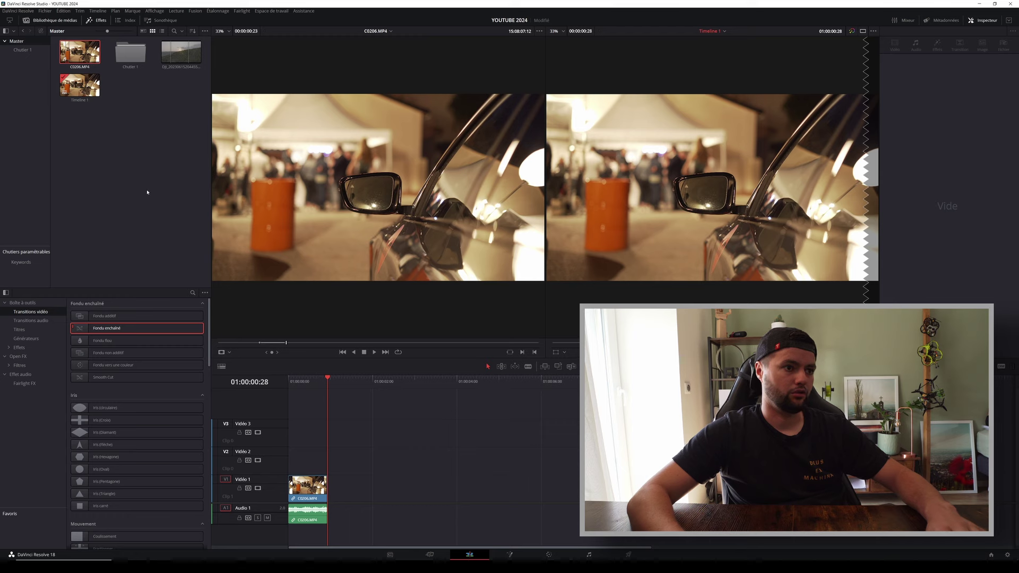
Load the DJI landscape clip in the source viewer and place its marked section directly after C0206.MP4 on Video 1
left_click(187, 56)
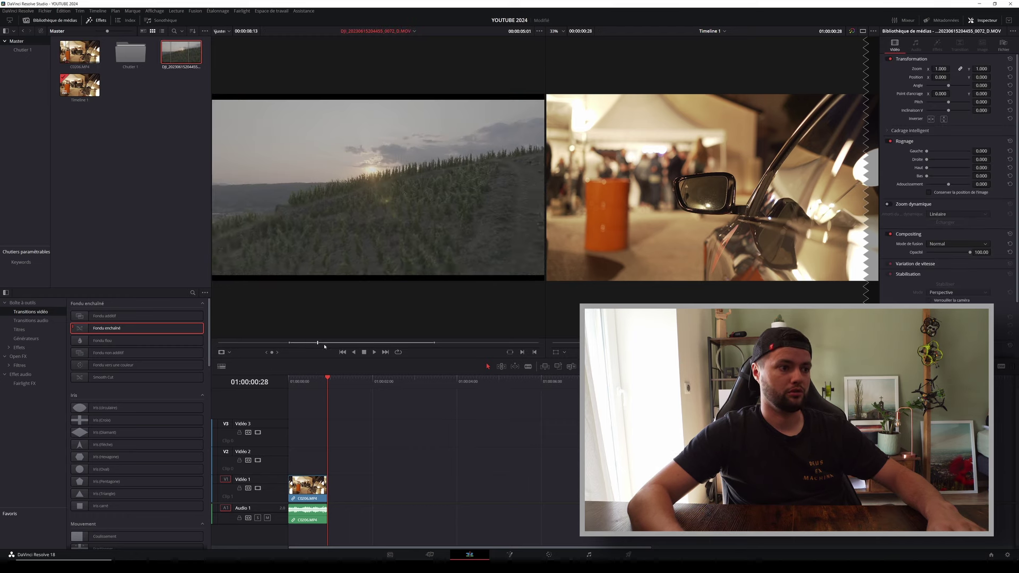
left_click_drag(405, 358, 448, 345)
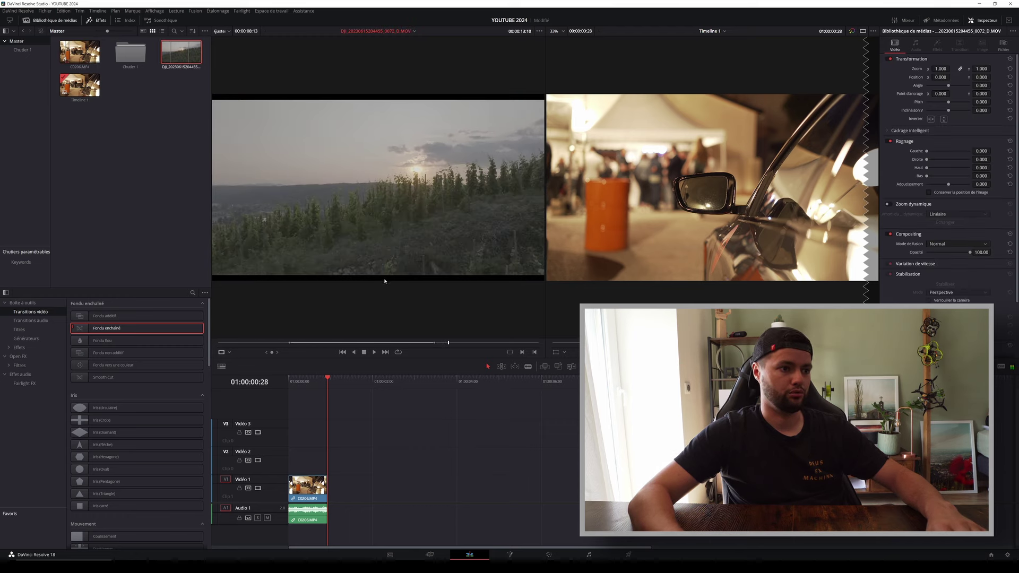
left_click_drag(361, 265, 330, 498)
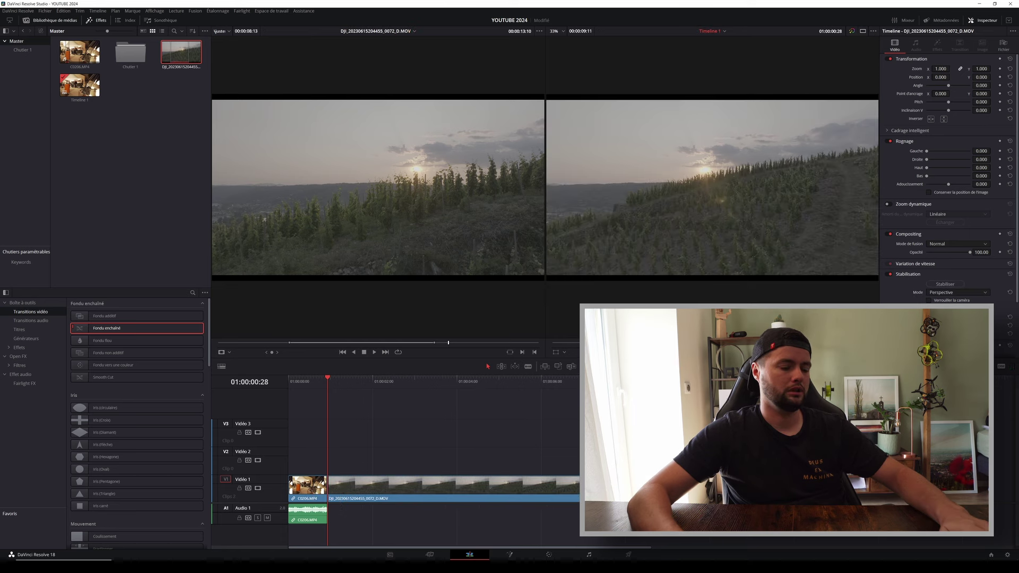
Add a Fondu vers une couleur transition at the start of the DJI clip and play across the cut
left_click(108, 315)
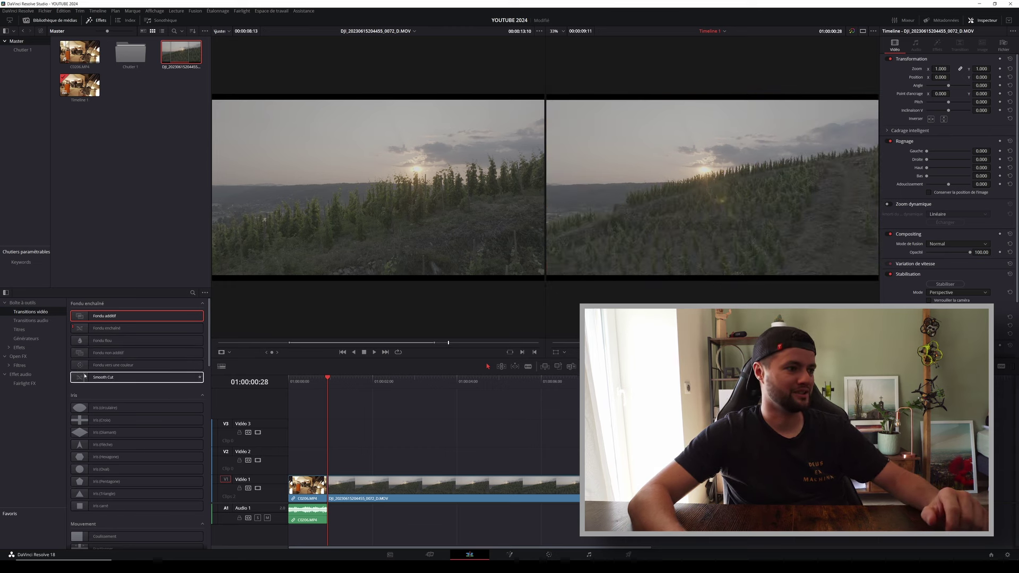
left_click_drag(98, 366, 327, 495)
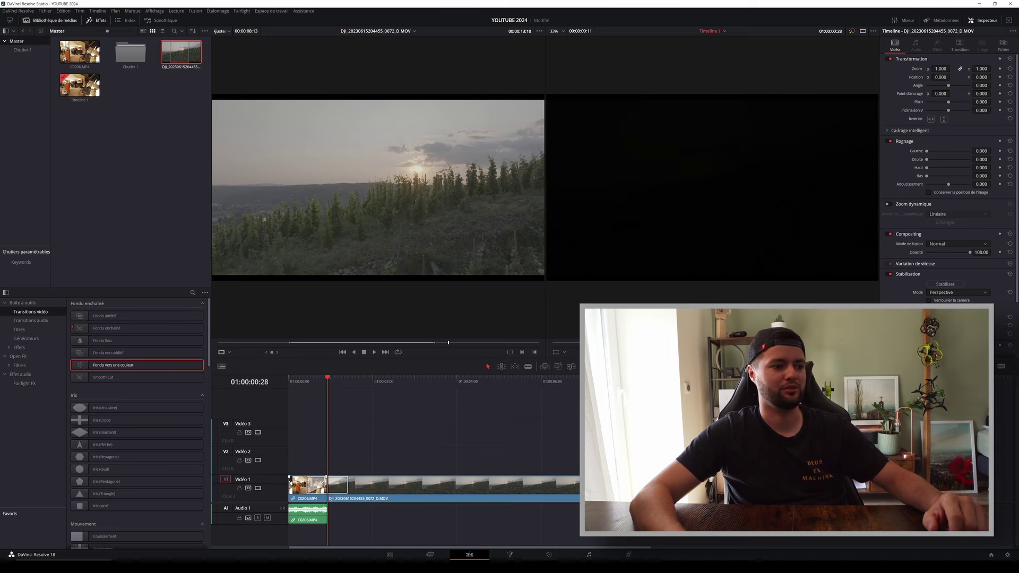
left_click(316, 379)
key("space")
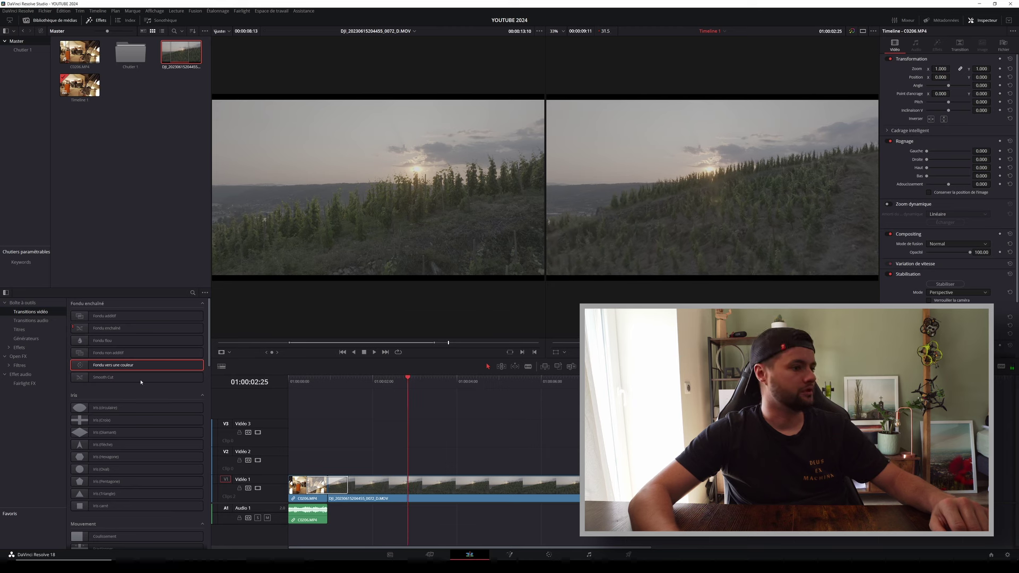
Add a Couleur opaque generator after the DJI clip on Video 1 and place a Text+ title above it on Video 2
left_click(19, 330)
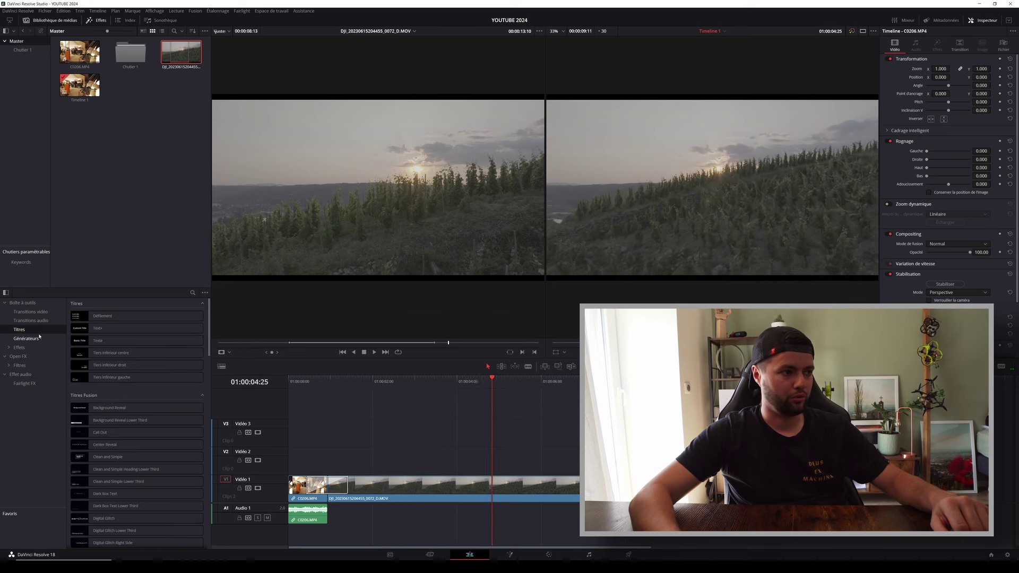
left_click_drag(106, 328, 370, 462)
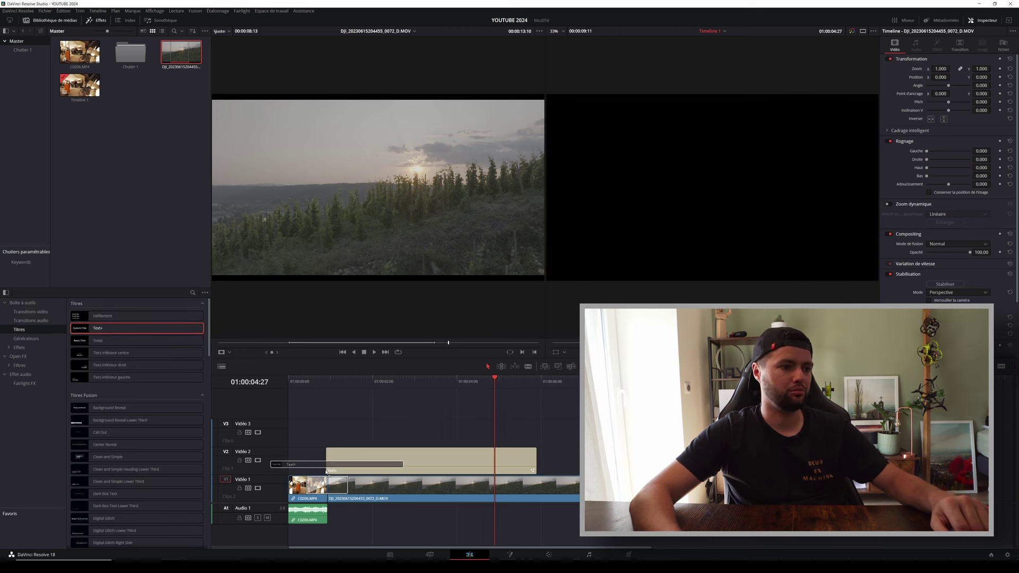
left_click(21, 338)
left_click_drag(104, 355, 700, 406)
left_click_drag(491, 464, 848, 435)
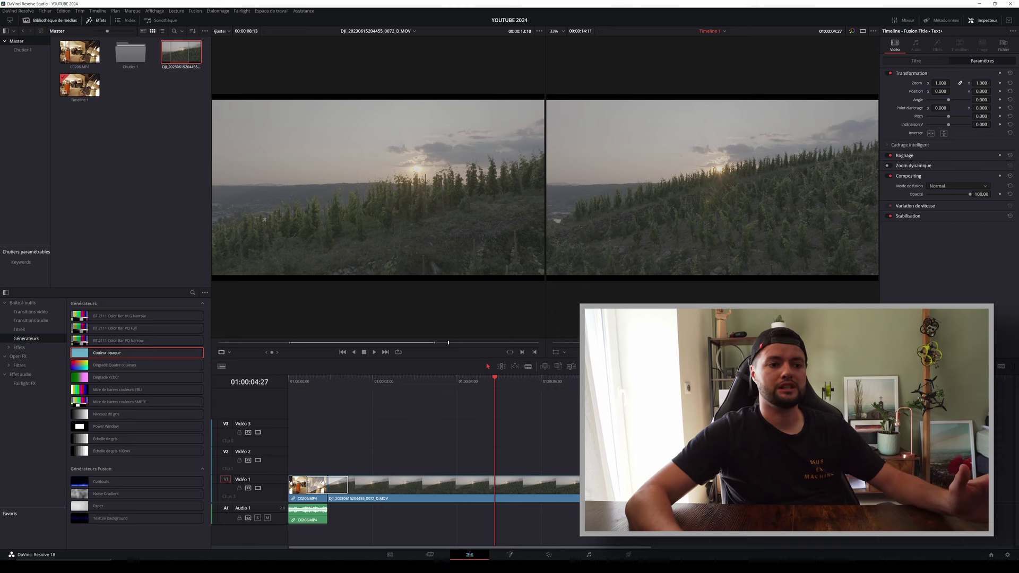
Check how the Text+ title displays over the solid colour at 01:00:10:07
left_click(720, 381)
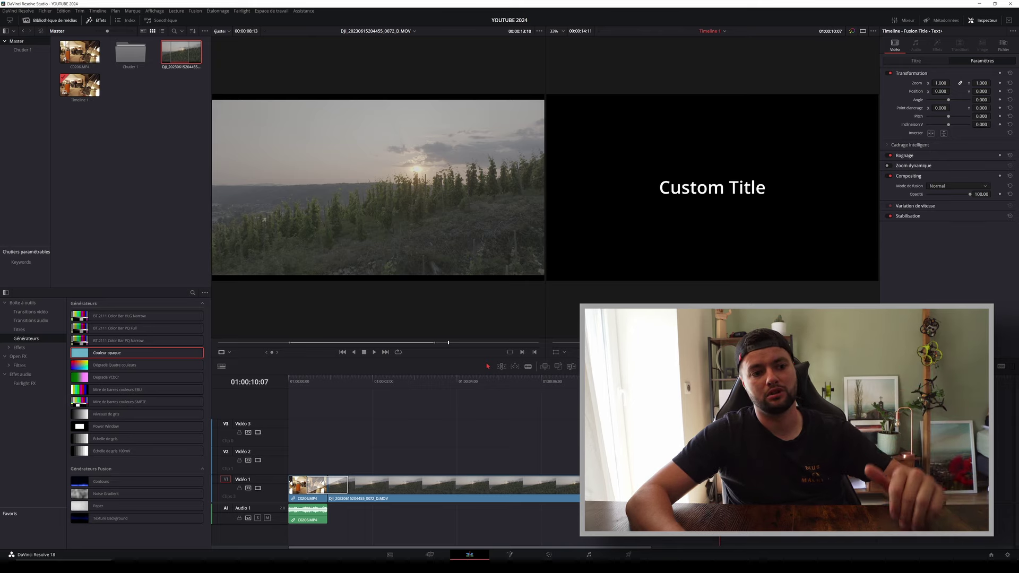
key("Delete")
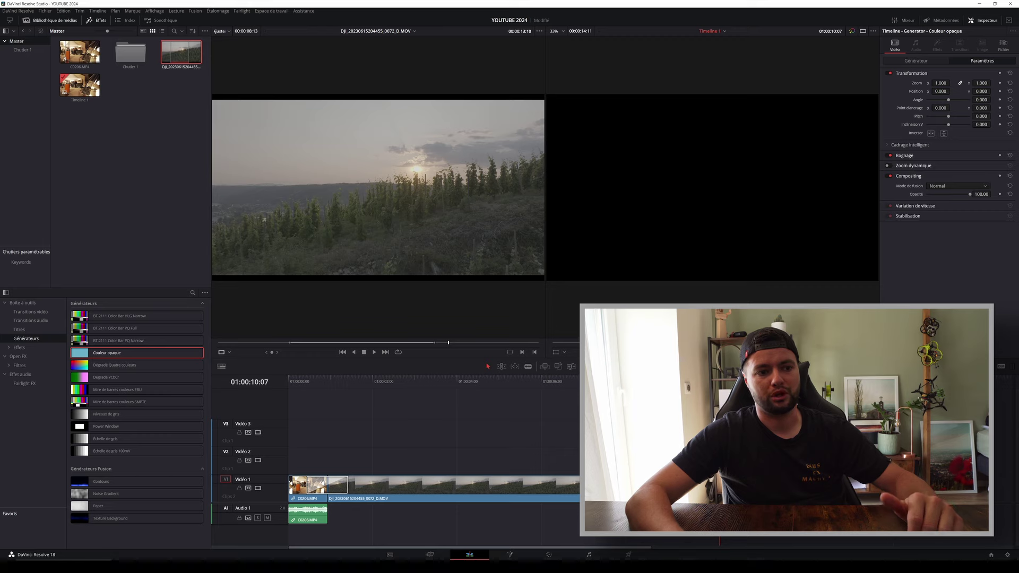
key("Delete")
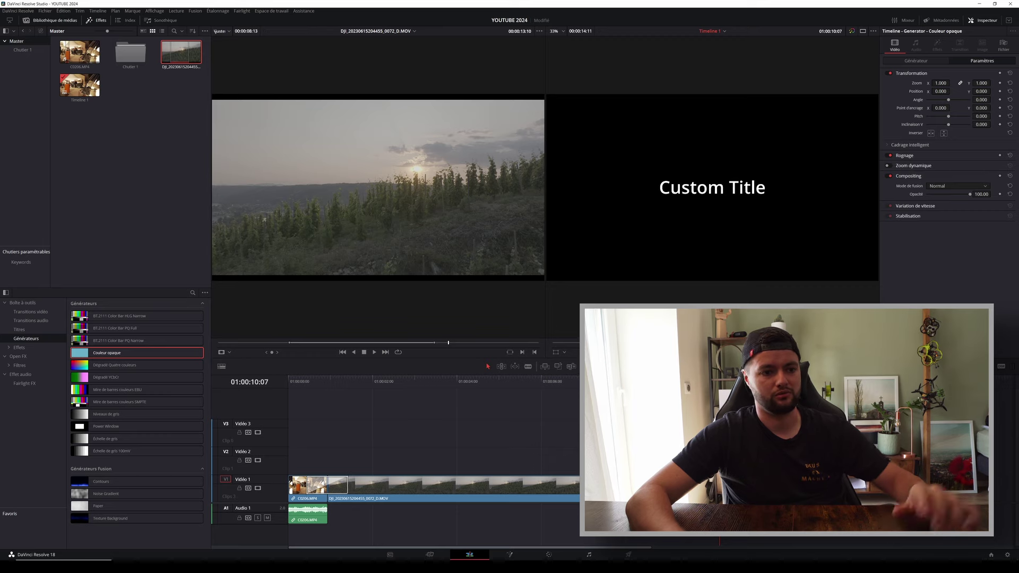
Return to the timeline's start and browse the Effets and Open FX categories of the effects library
key("Home")
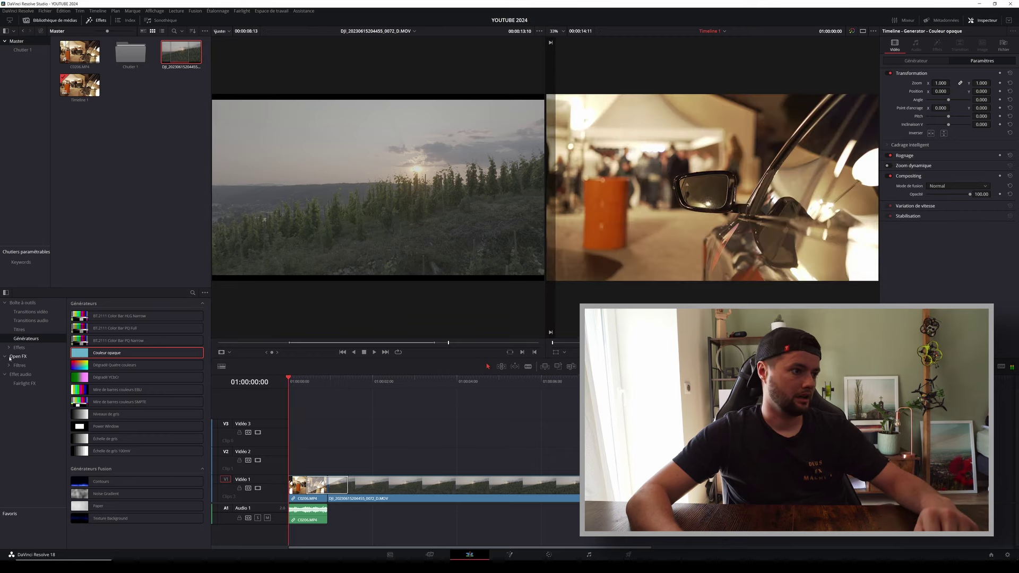
left_click(19, 347)
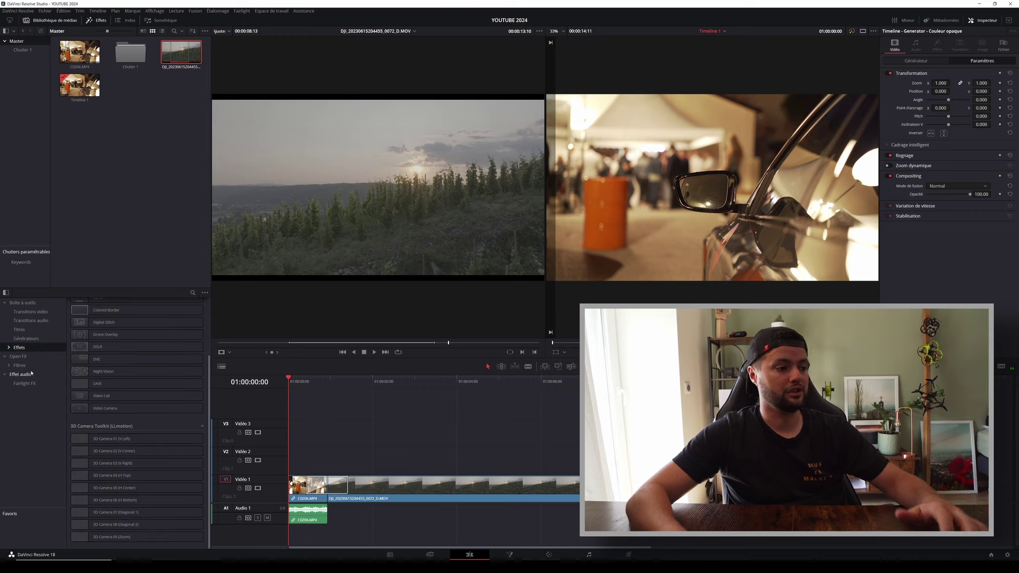
left_click(36, 358)
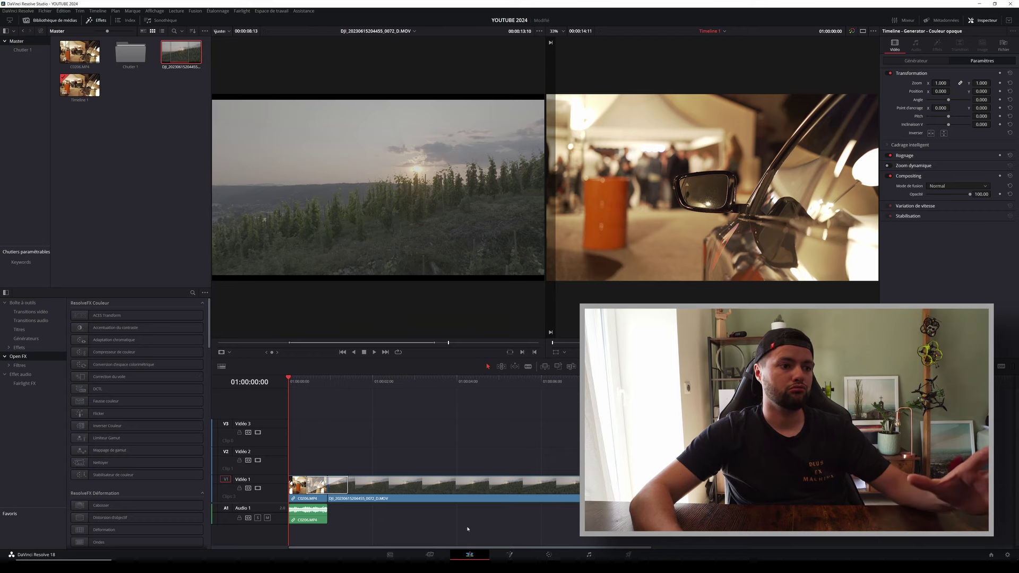
Set the zoom of the C0206.MP4 timeline clip to 1.190 and stabilise it in Perspective mode
key("Down")
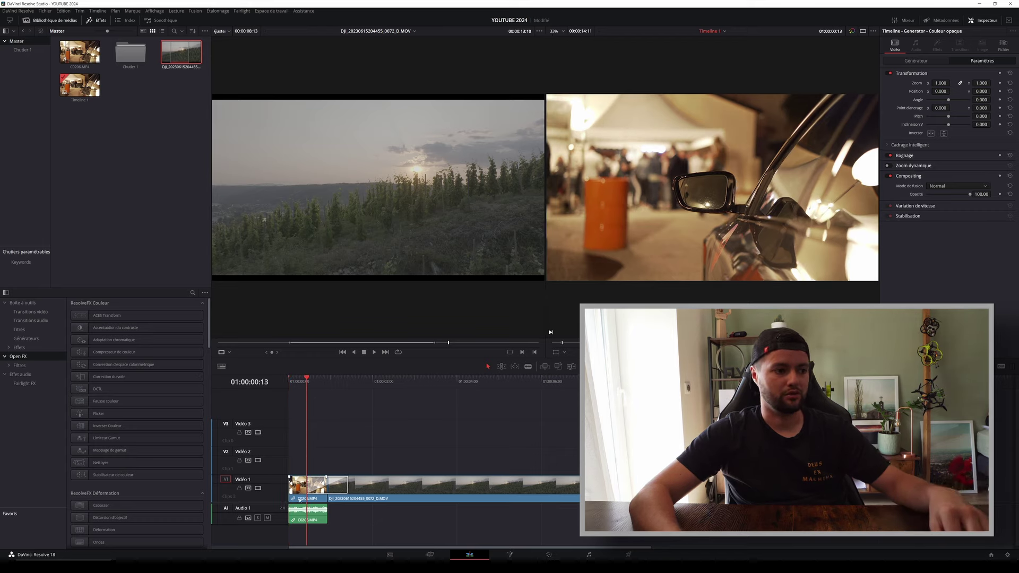
left_click(291, 497)
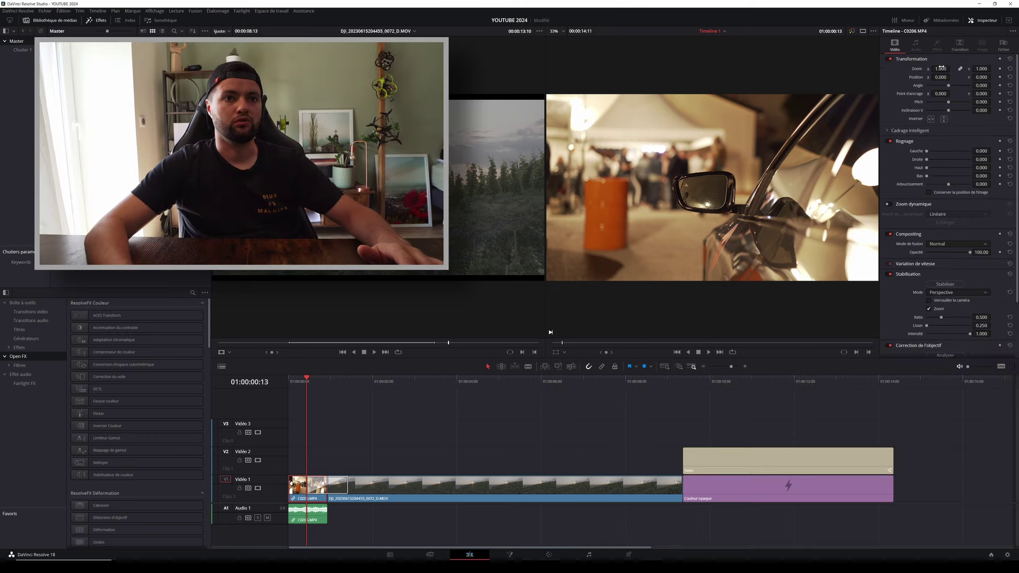
left_click_drag(941, 68, 949, 77)
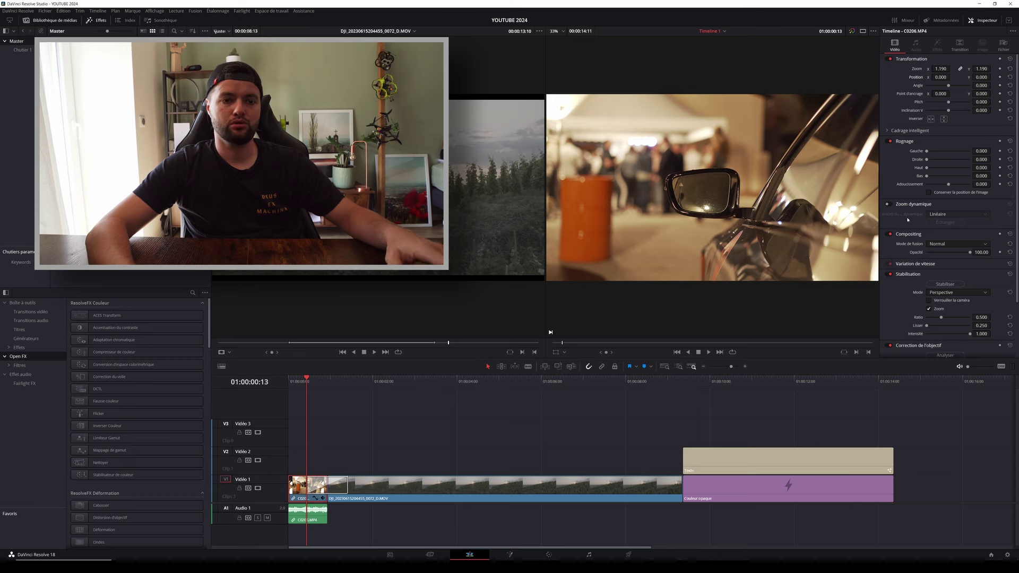
scroll(907, 220, "down", 3)
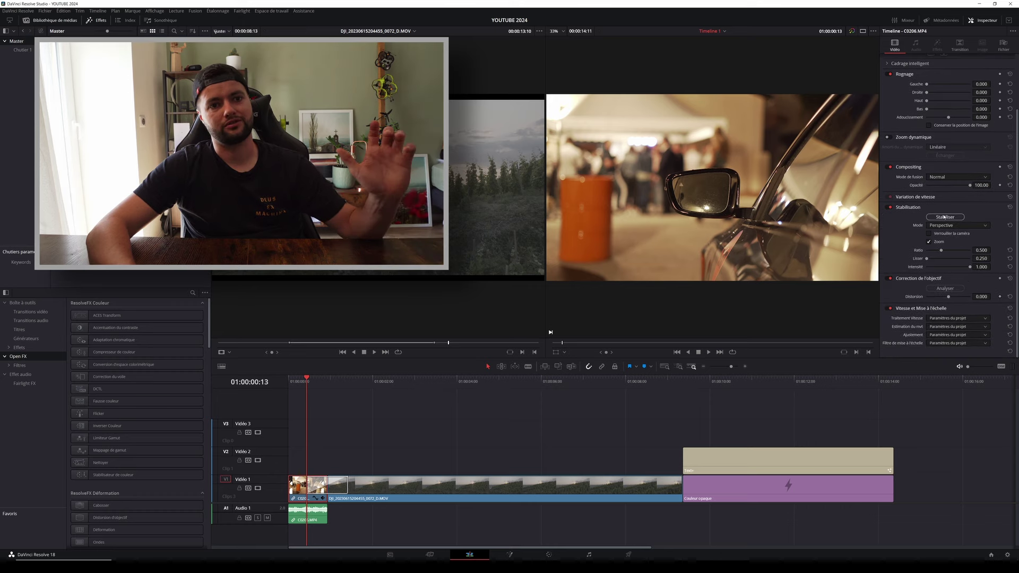
left_click(945, 218)
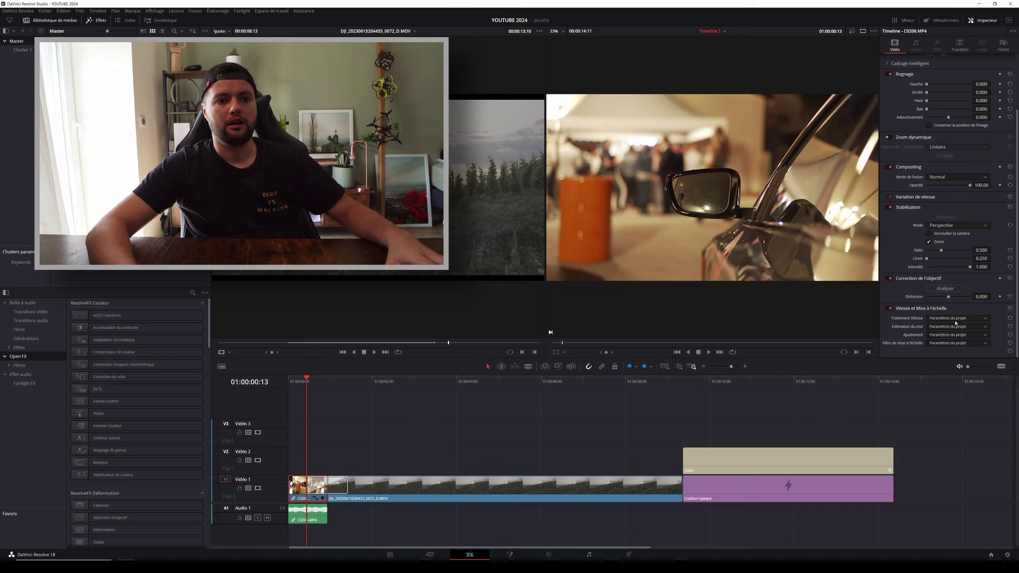
Enable Zoom dynamique on the C0206.MP4 clip with Linéaire easing and play it from the timeline's start
scroll(947, 244, "up", 3)
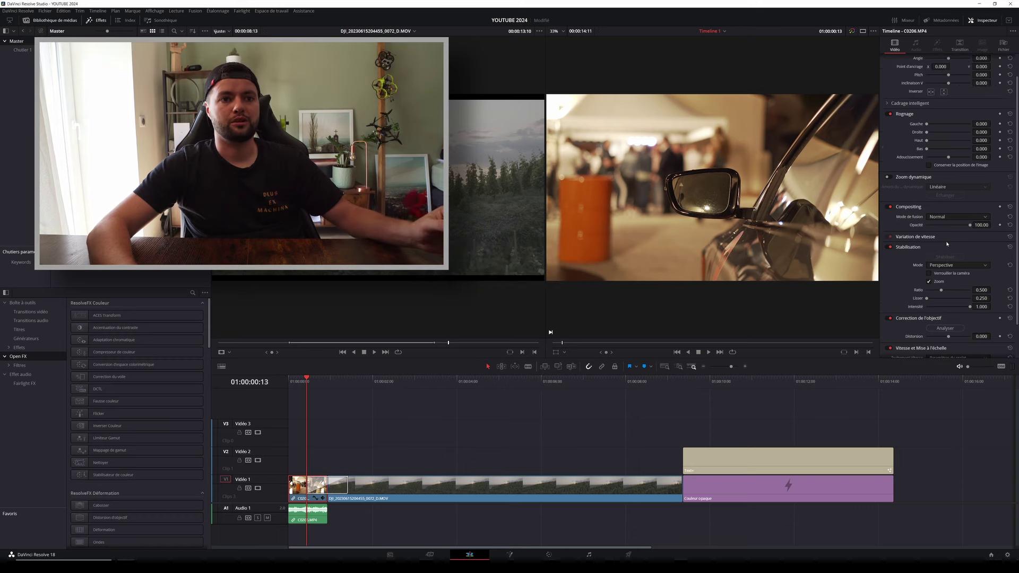
left_click(887, 178)
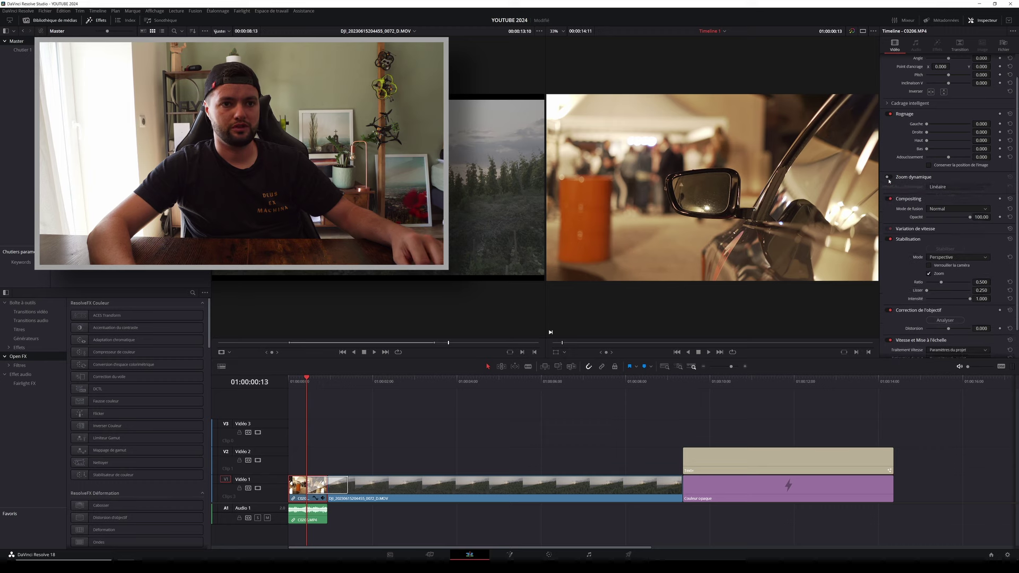
left_click(928, 175)
left_click(958, 188)
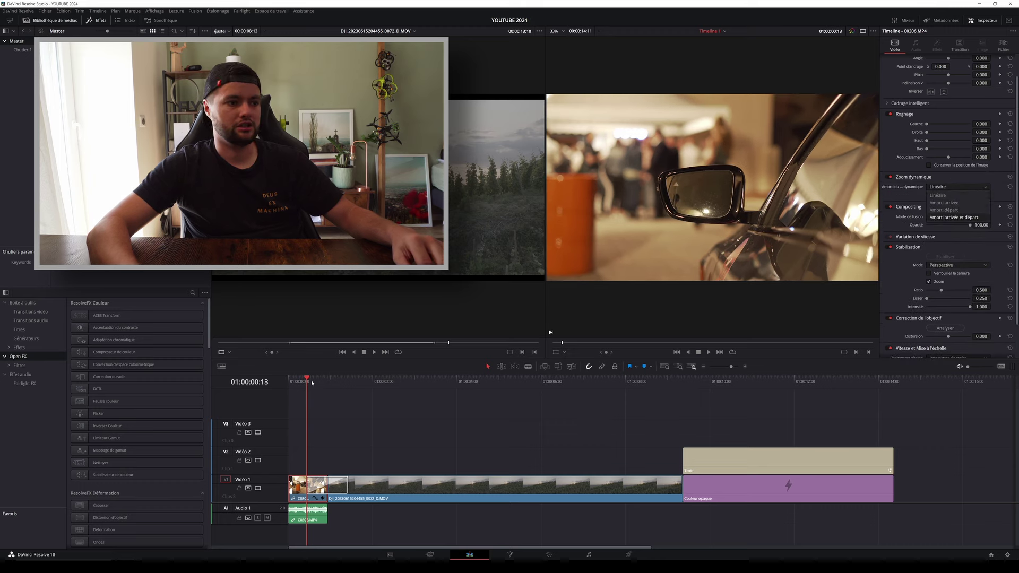
left_click_drag(312, 383, 278, 388)
key("space")
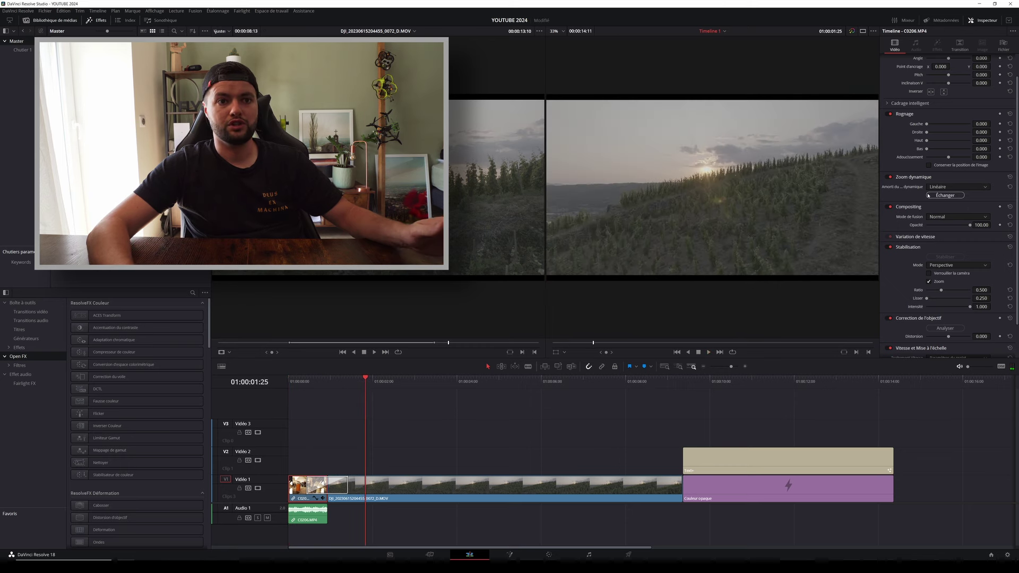
Set the C0206.MP4 clip's Traitement Vitesse to Flux optique
scroll(935, 153, "up", 1)
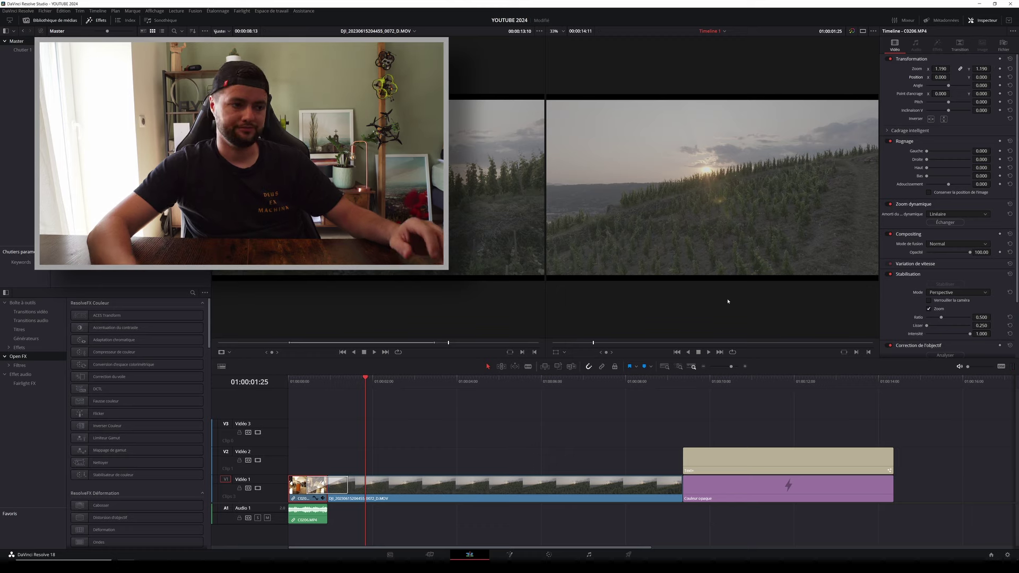
scroll(967, 258, "down", 3)
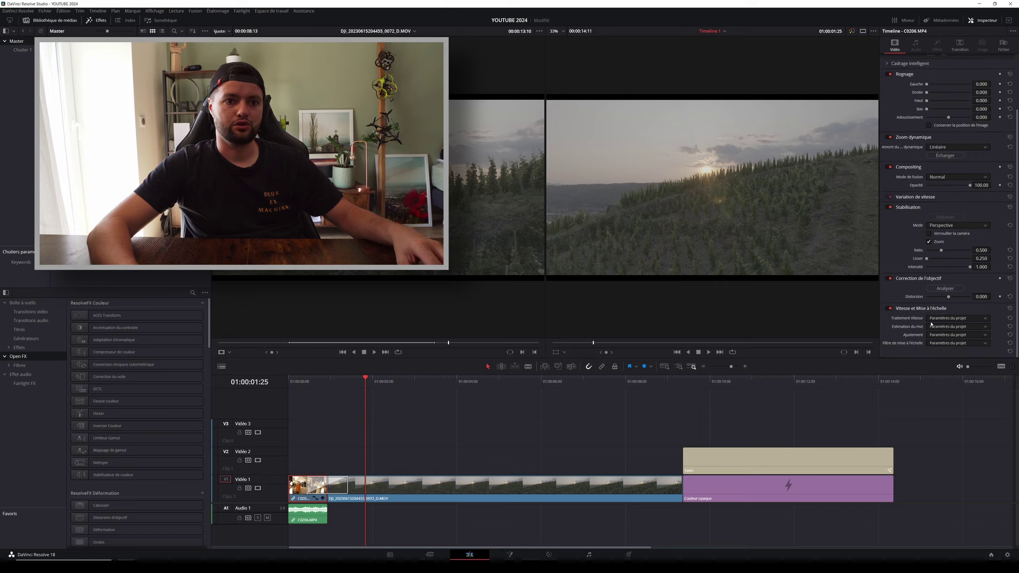
key("Home")
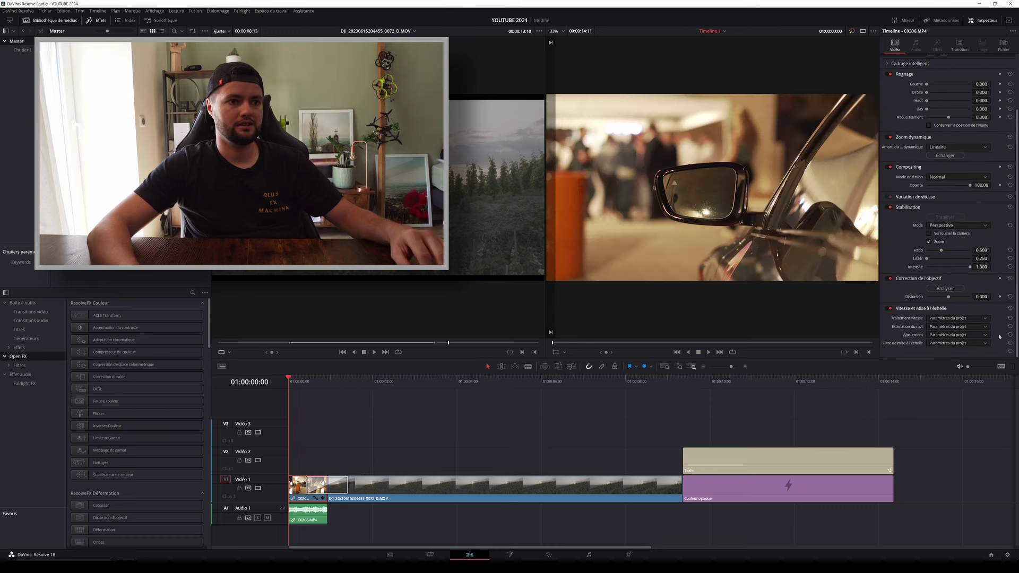
left_click(946, 318)
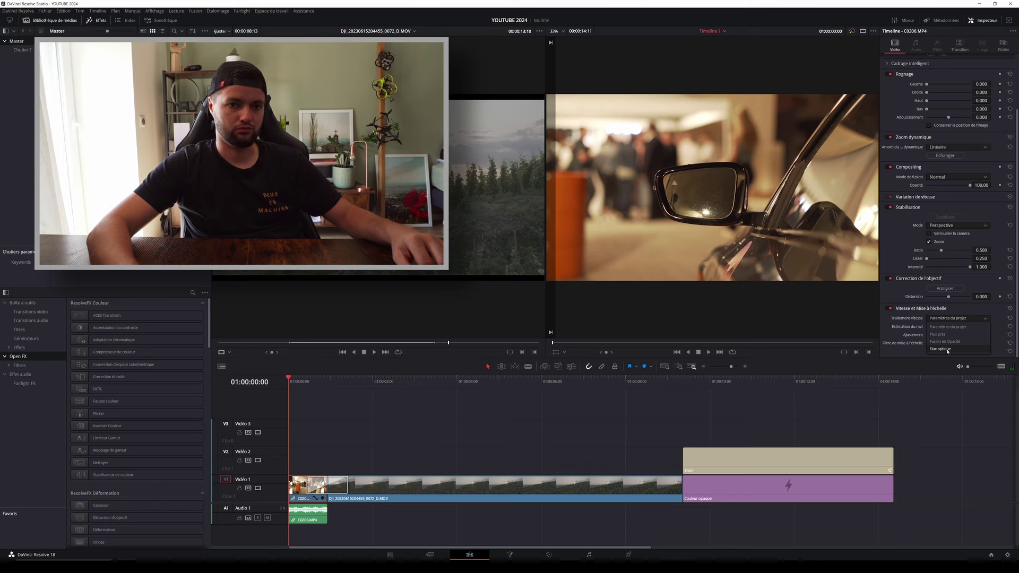
left_click(948, 349)
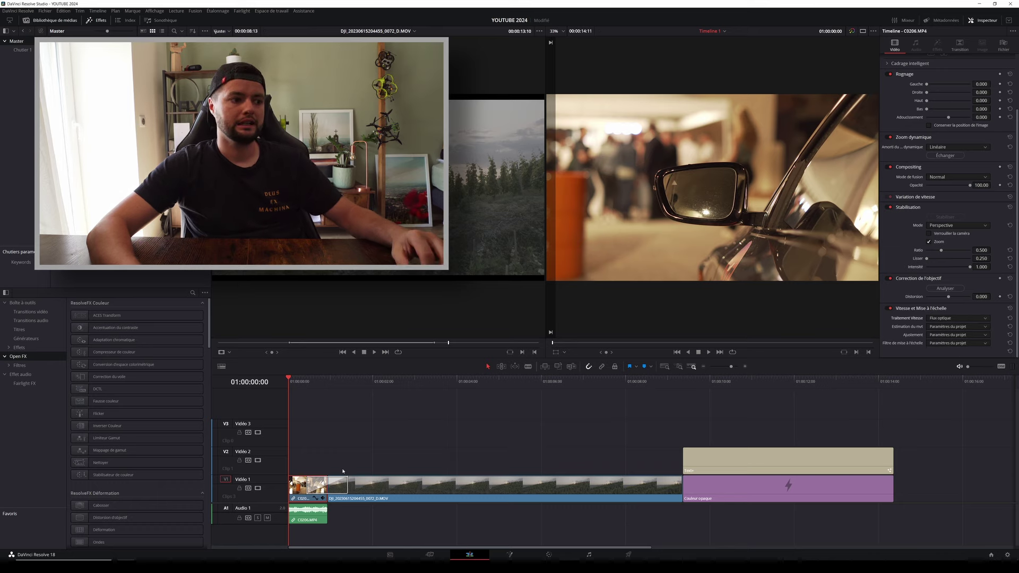
Check the C0206.MP4 clip's speed settings without altering them and play the timeline from its start
right_click(296, 498)
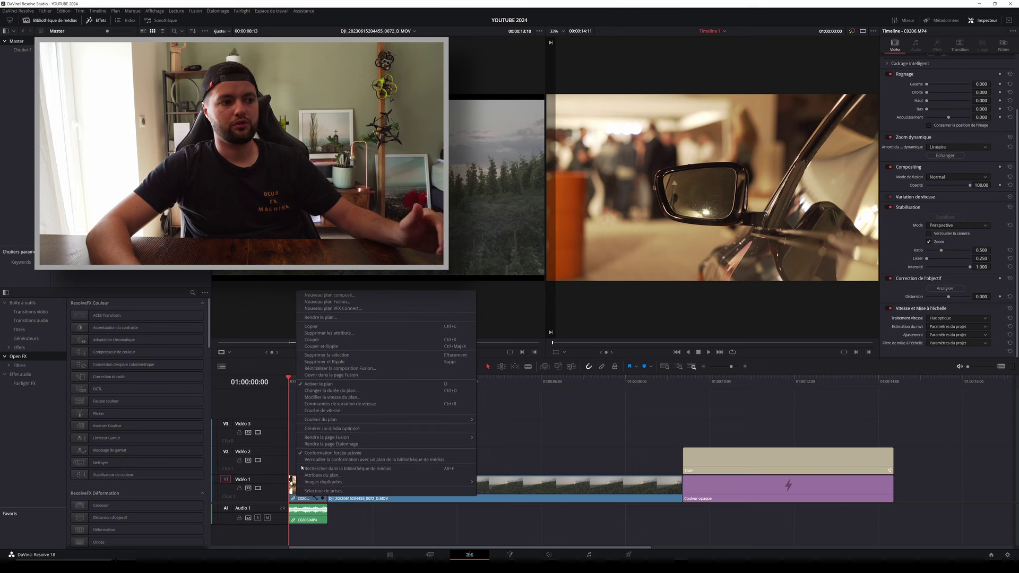
left_click(333, 397)
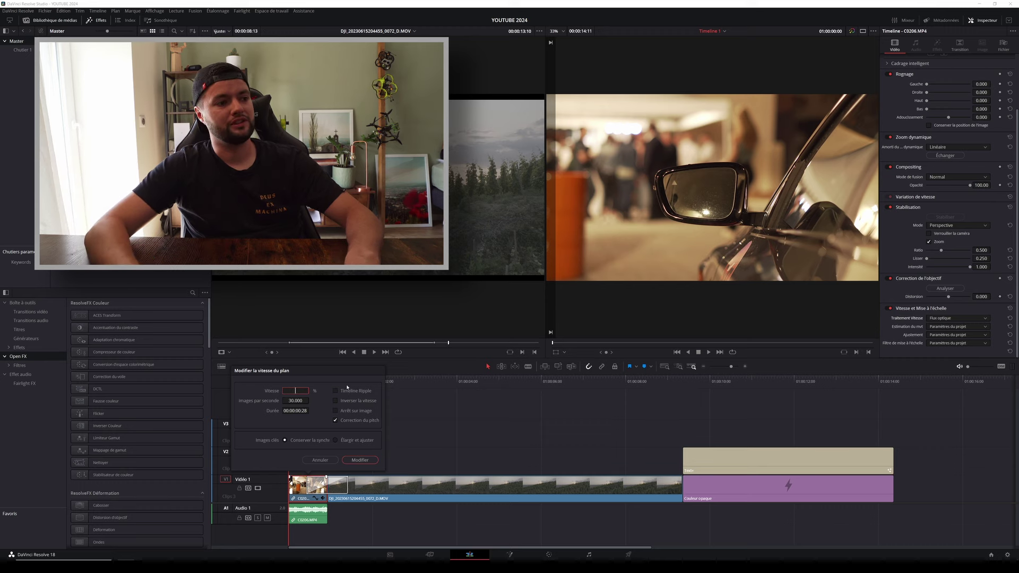
key("Return")
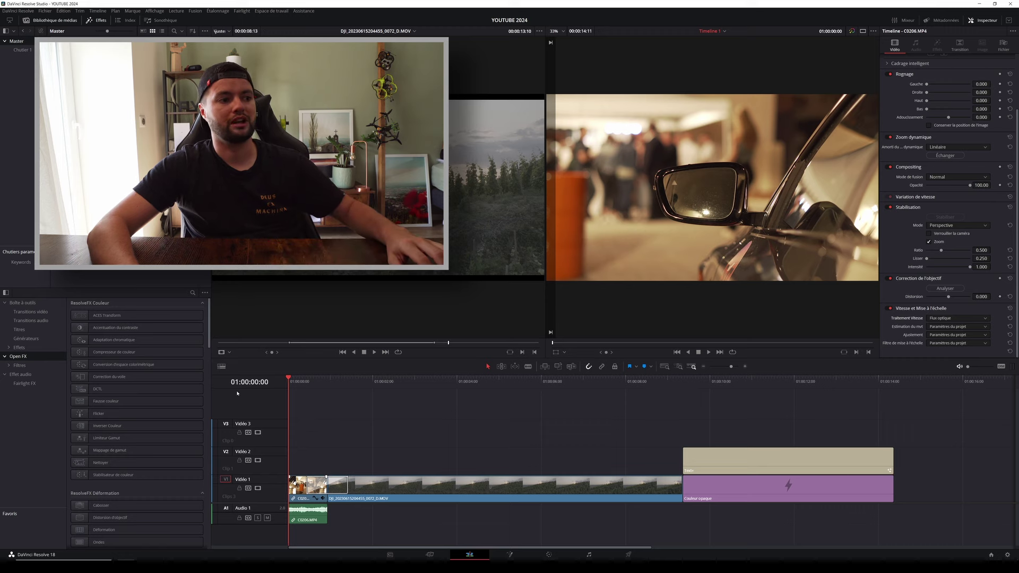
key("space")
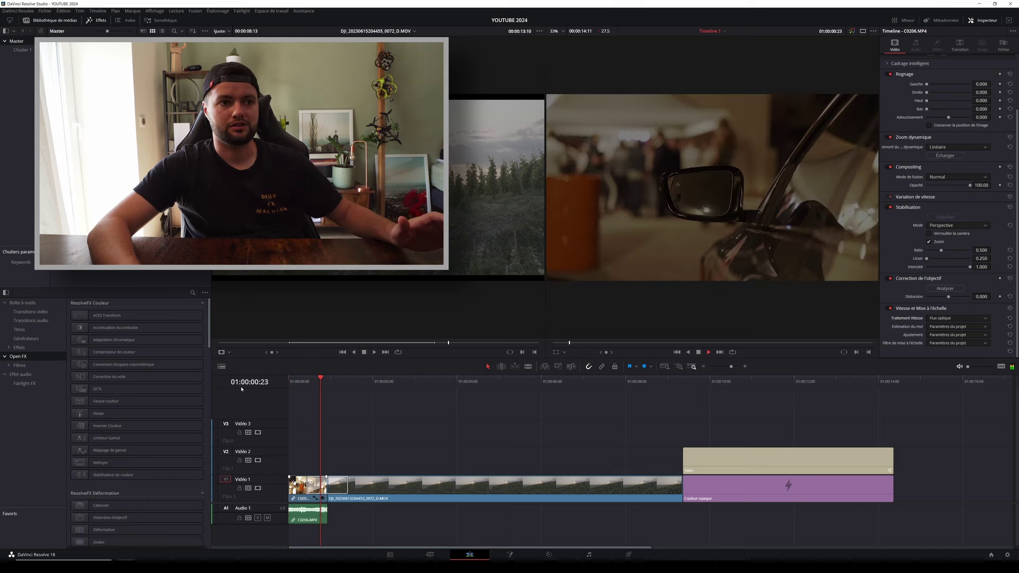
left_click(289, 379)
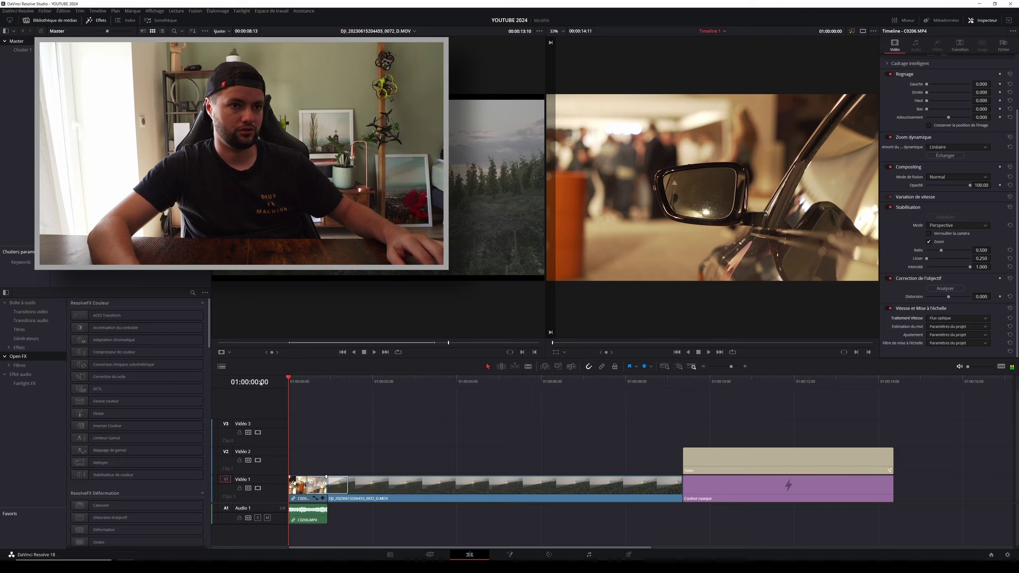
key("space")
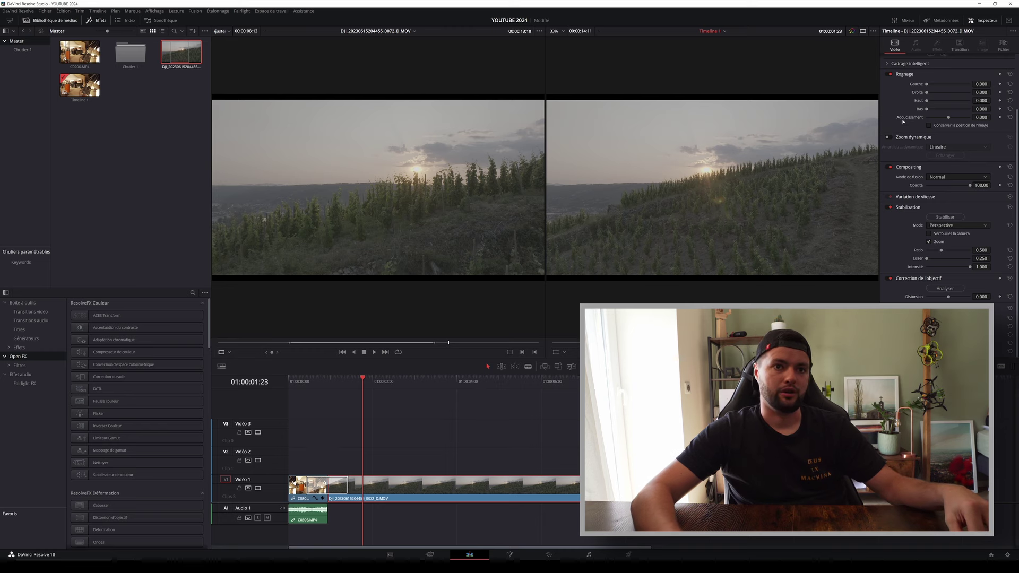
scroll(961, 68, "up", 3)
left_click_drag(935, 69, 940, 69)
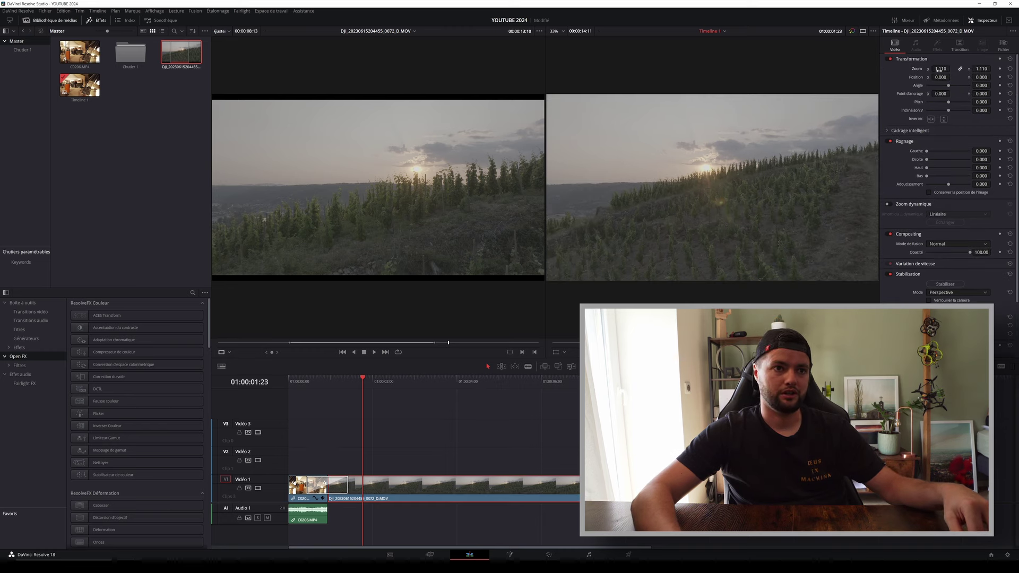
scroll(906, 258, "down", 3)
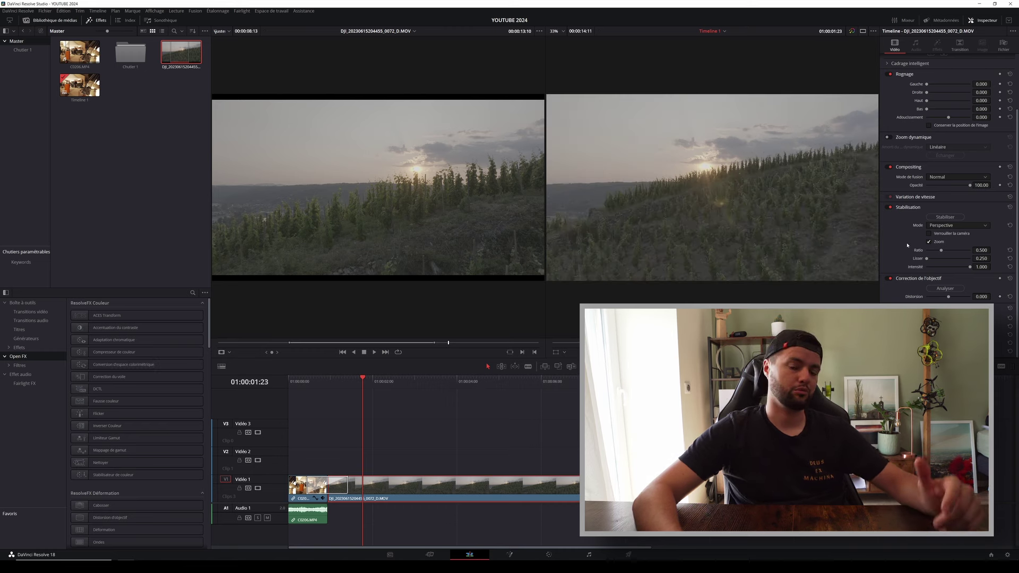
Look at the DJI clip in Fusion, then add a serial corrector node after its node 01 in colour grading
left_click(527, 556)
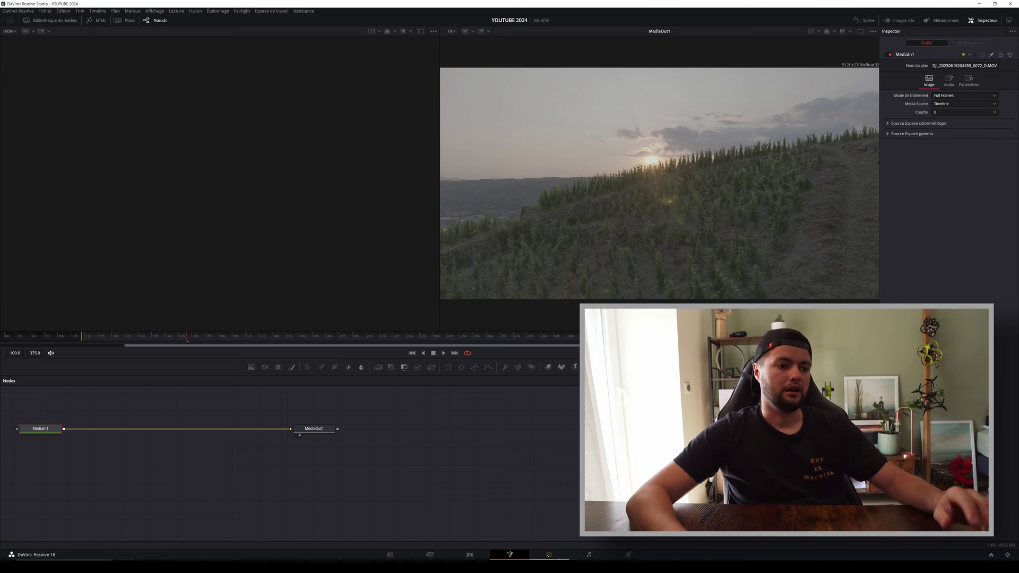
left_click(548, 554)
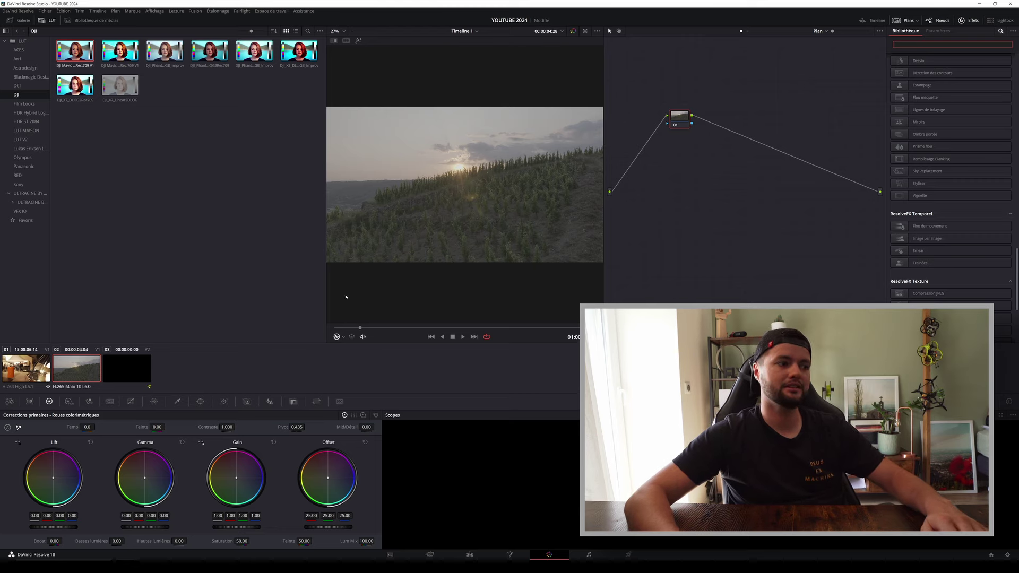
right_click(683, 120)
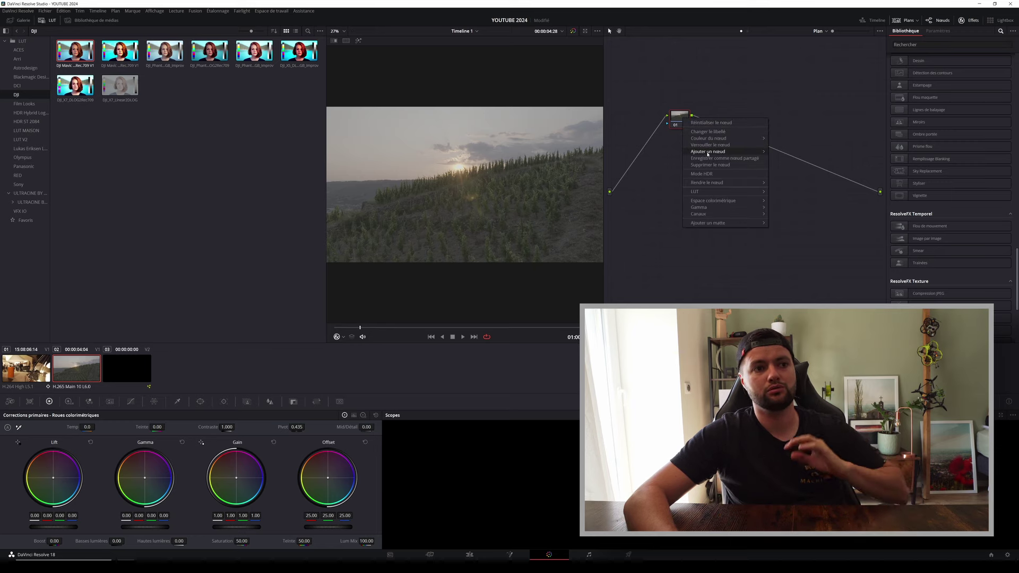
mouse_move(708, 153)
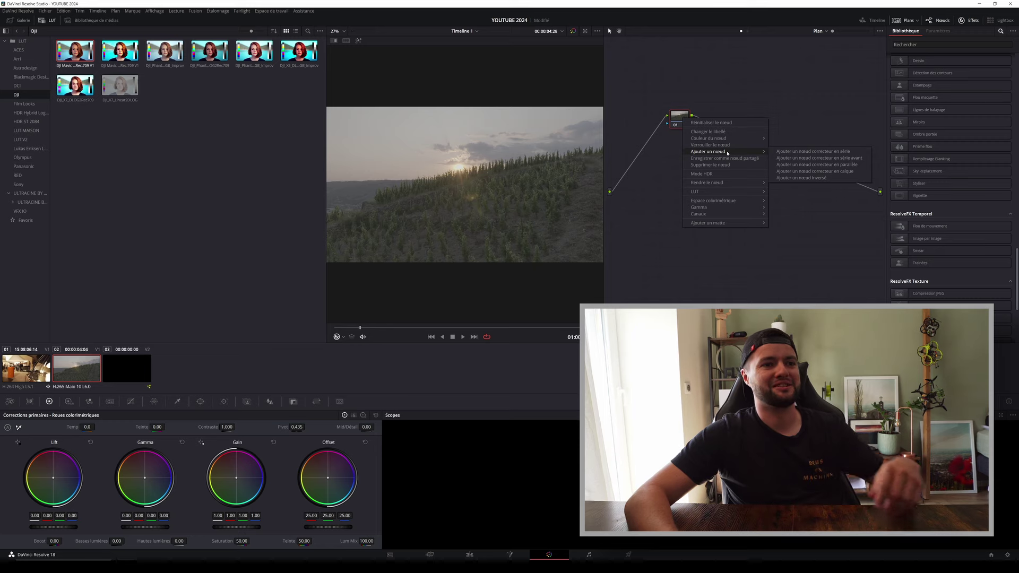
left_click(794, 158)
Save node 02 as a shared node and add a third corrector node in series after it
right_click(721, 123)
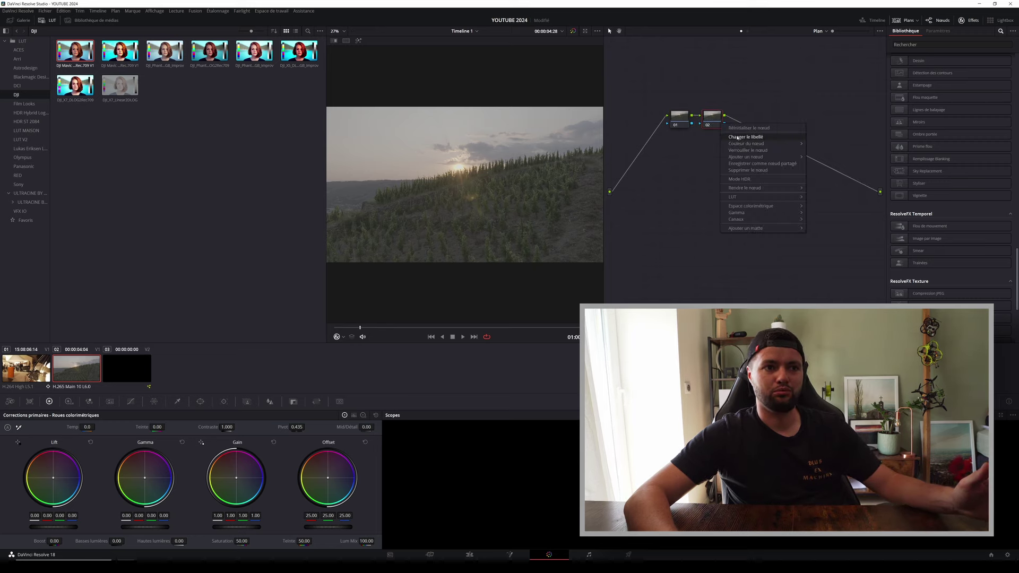
left_click(763, 164)
right_click(708, 128)
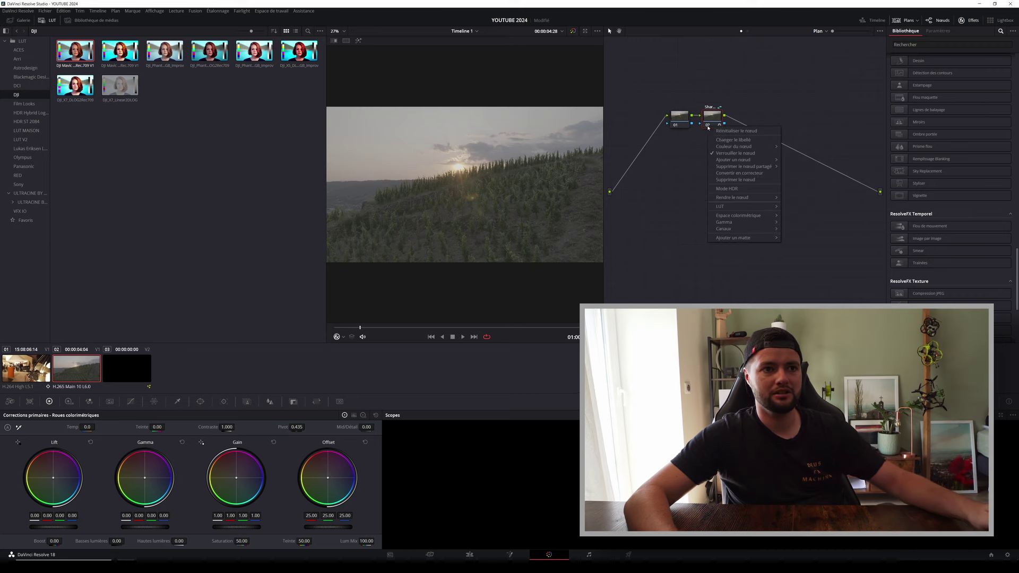
mouse_move(740, 161)
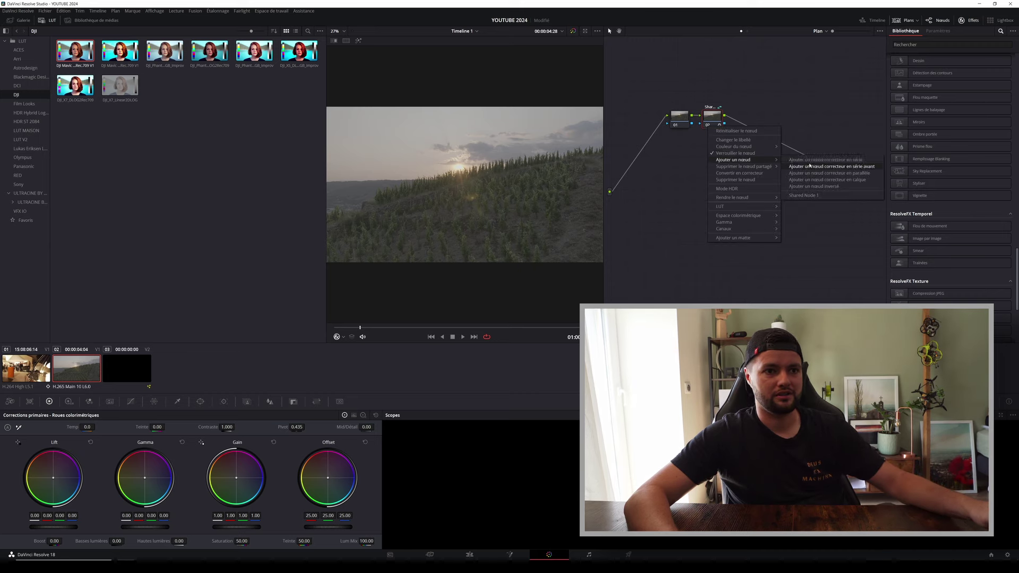
left_click(817, 168)
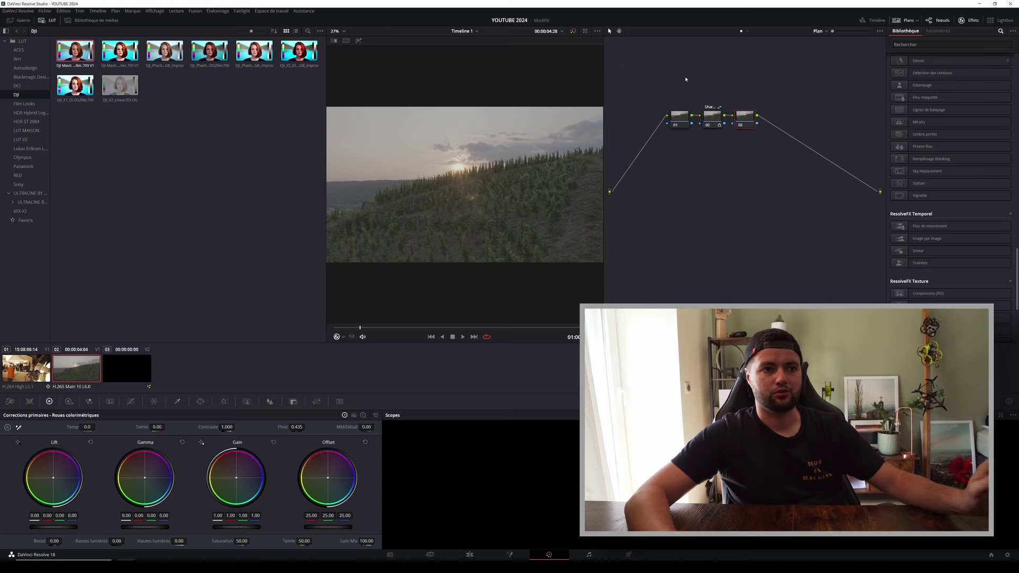
Spread the three nodes apart in the node graph and apply the first DJI Mavic Rec.709 V1 LUT to node 01
left_click(682, 116)
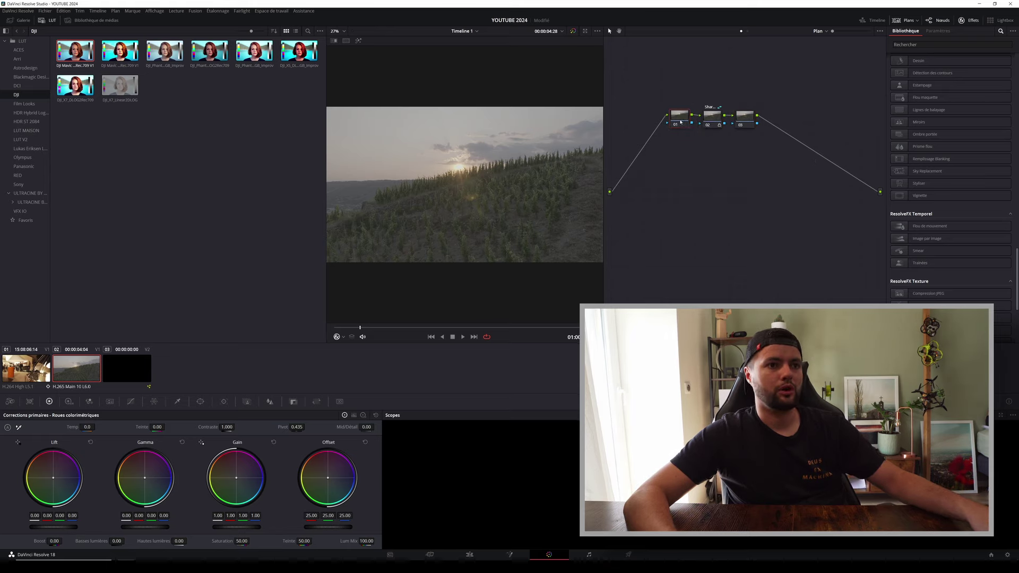
mouse_move(681, 119)
left_mouse_down()
mouse_move(680, 133)
mouse_move(673, 122)
left_mouse_up()
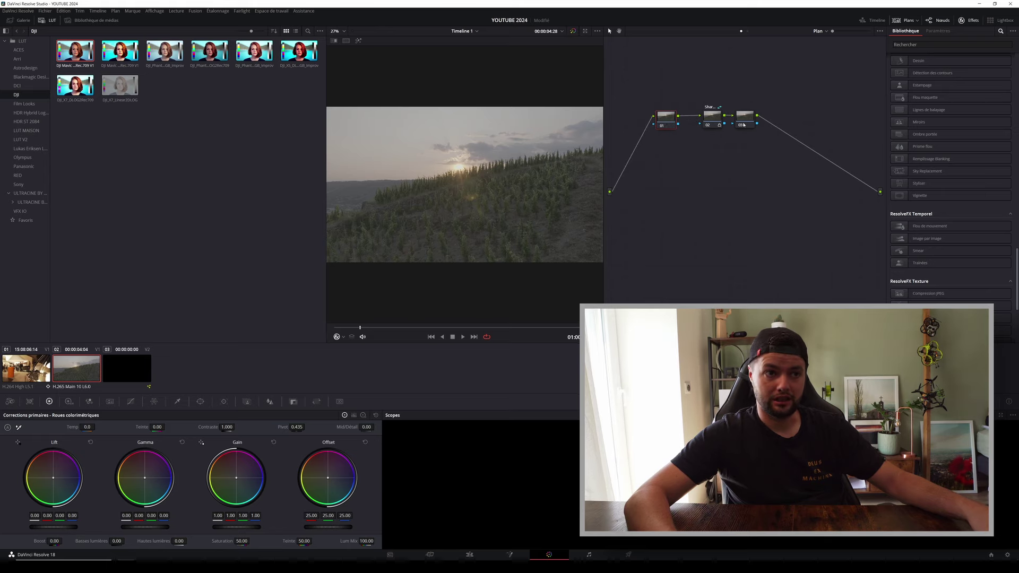
left_click_drag(744, 125, 771, 149)
left_click_drag(713, 124, 715, 171)
left_click_drag(669, 124, 680, 139)
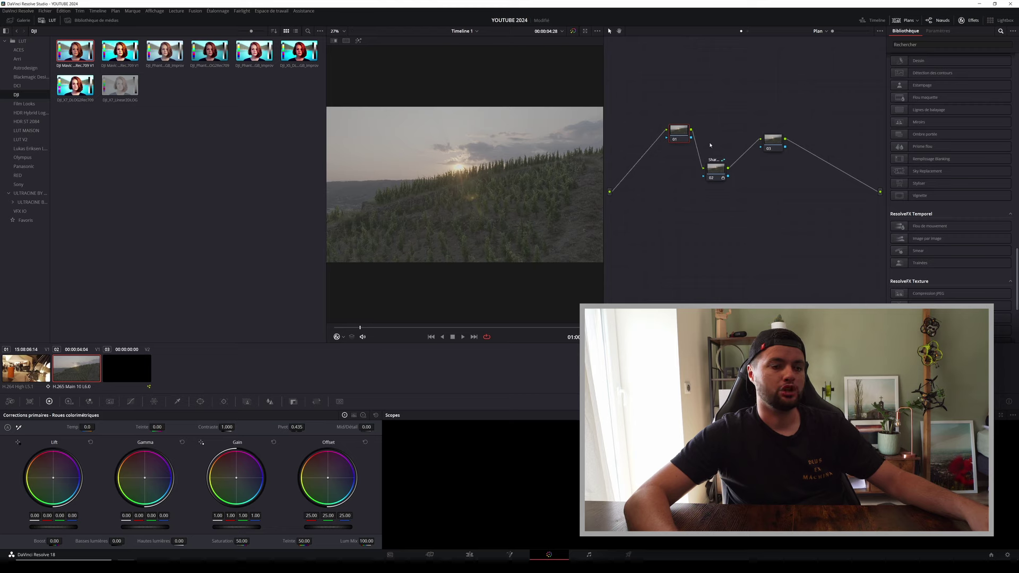
left_click_drag(707, 171, 714, 169)
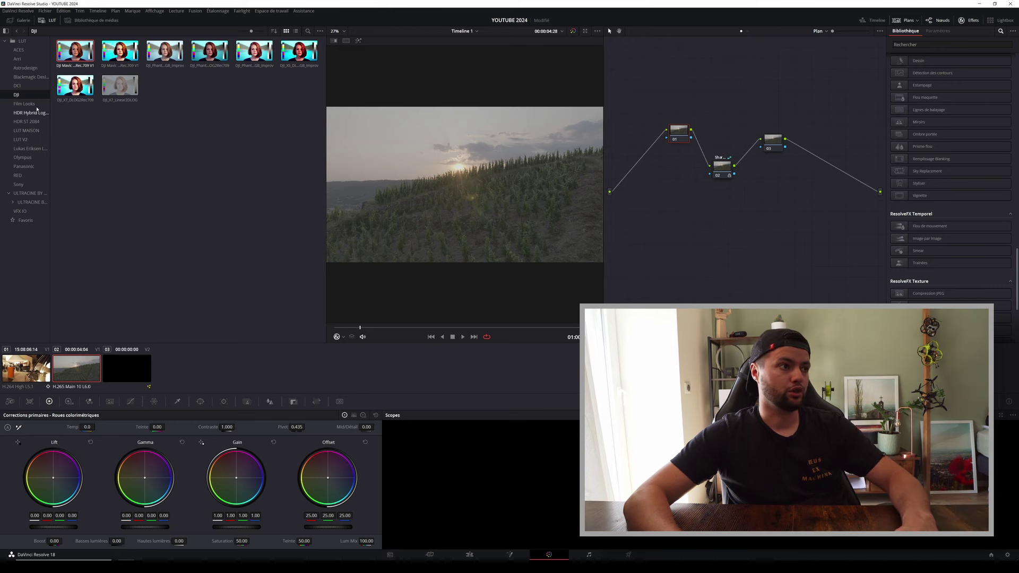
left_click_drag(69, 61, 685, 140)
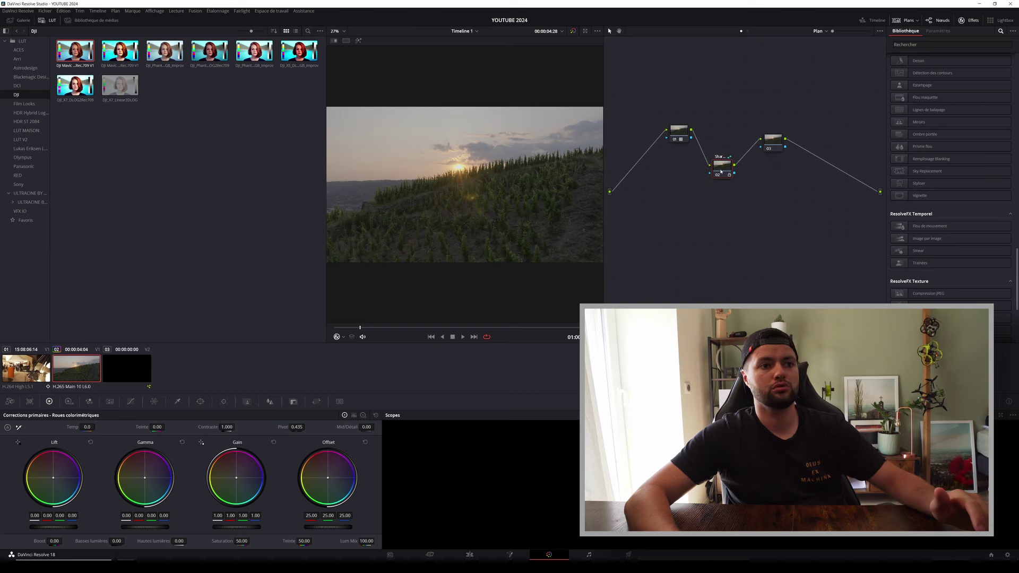
Turn the shared node 02 back into a regular corrector node and set its contrast to 1.280
key("ctrl+d")
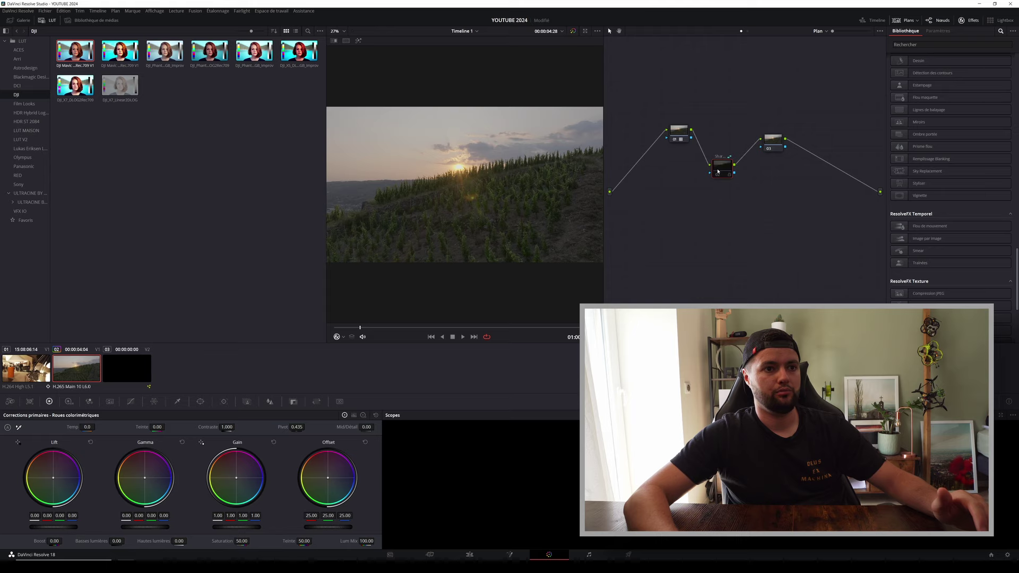
right_click(718, 171)
left_click(720, 167)
right_click(726, 165)
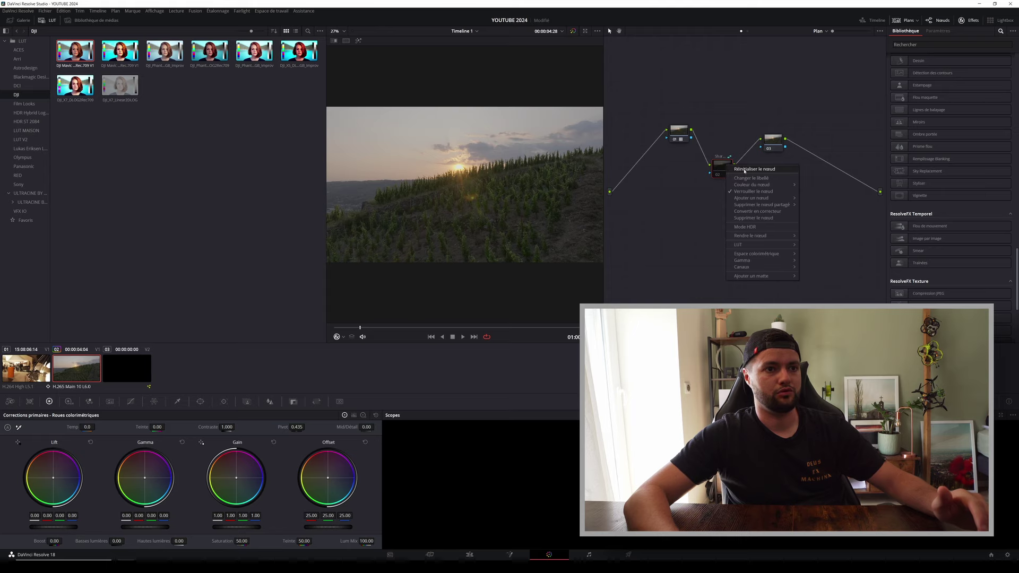
left_click(744, 170)
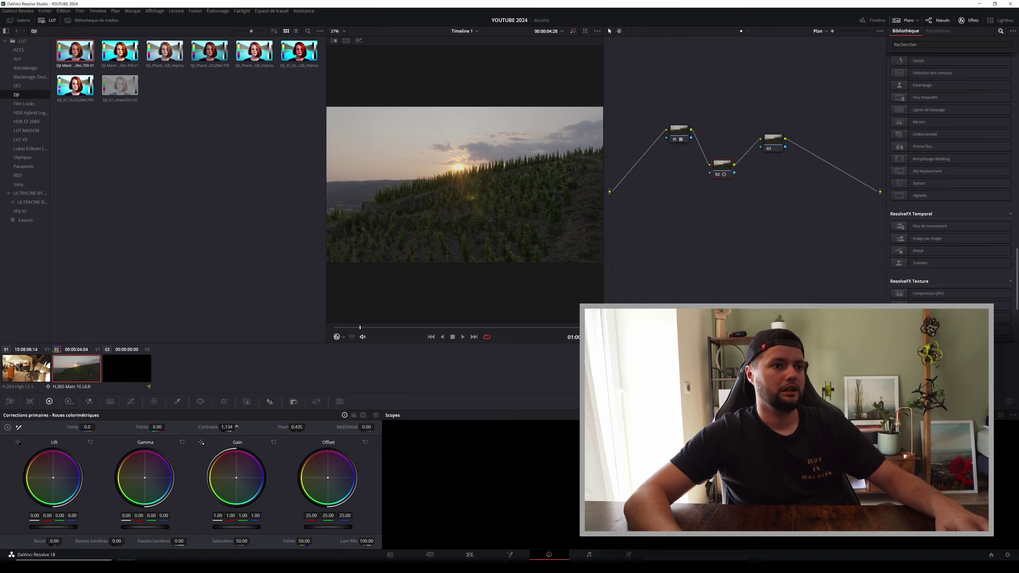
left_click_drag(237, 426, 242, 426)
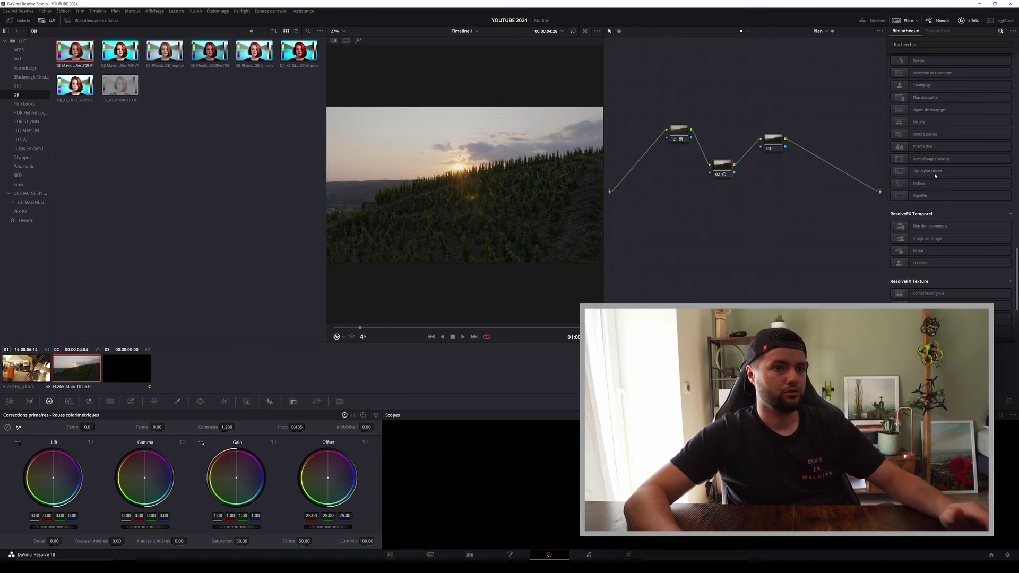
Label node 02 Contraste and nudge it slightly in the node graph
right_click(725, 163)
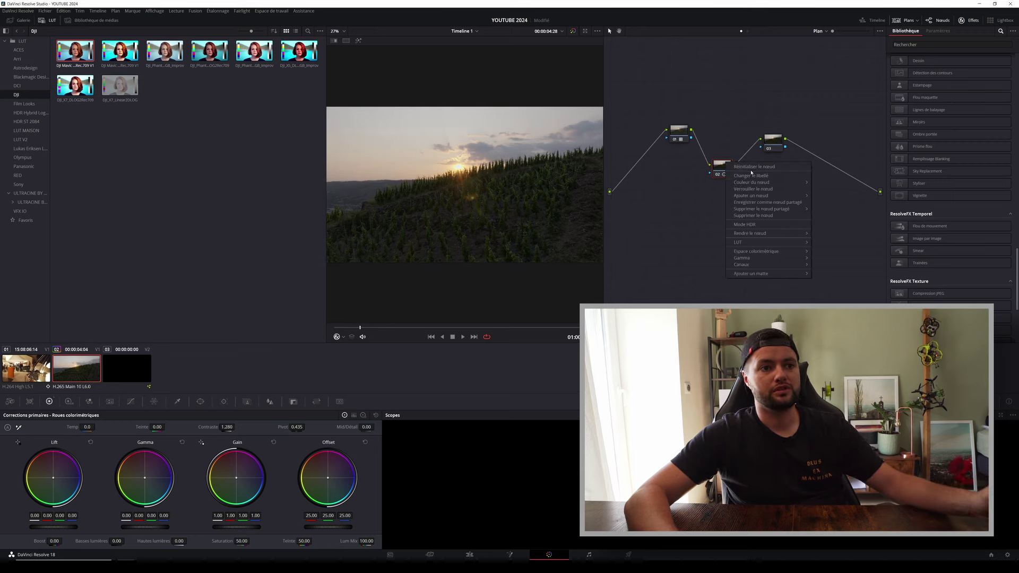
left_click(758, 178)
type("C")
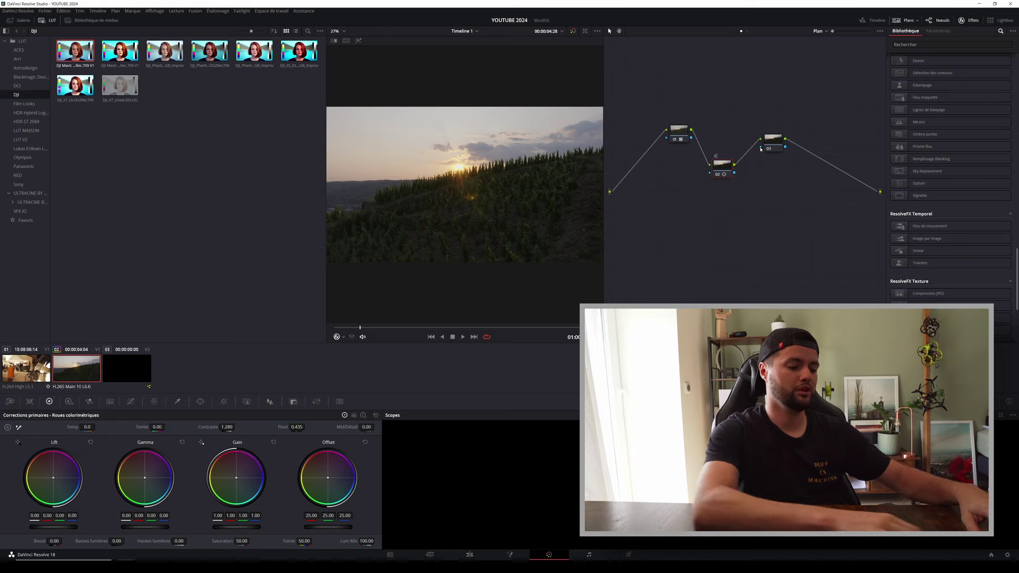
type("ontraste")
key("Return")
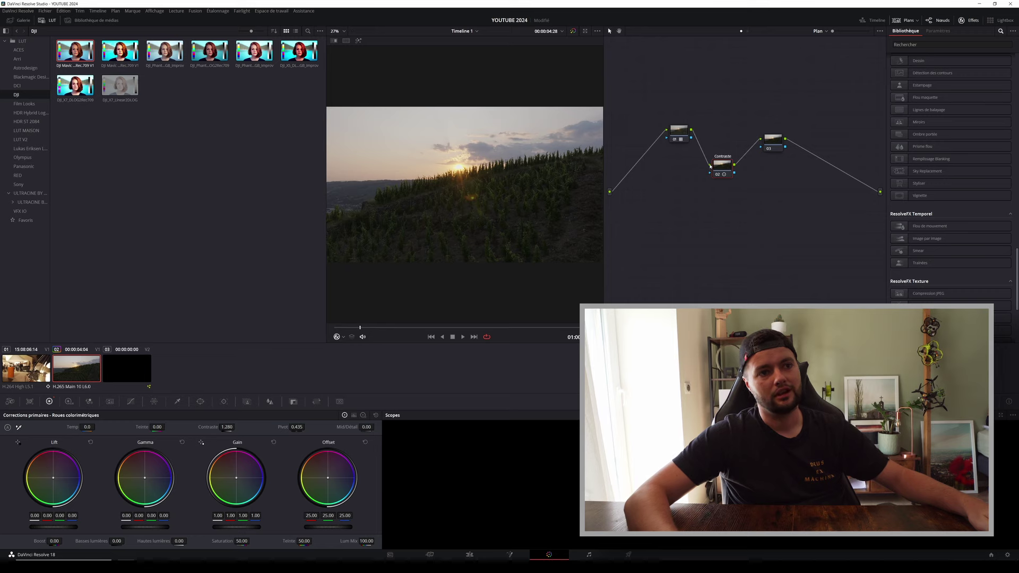
left_click_drag(721, 171, 724, 170)
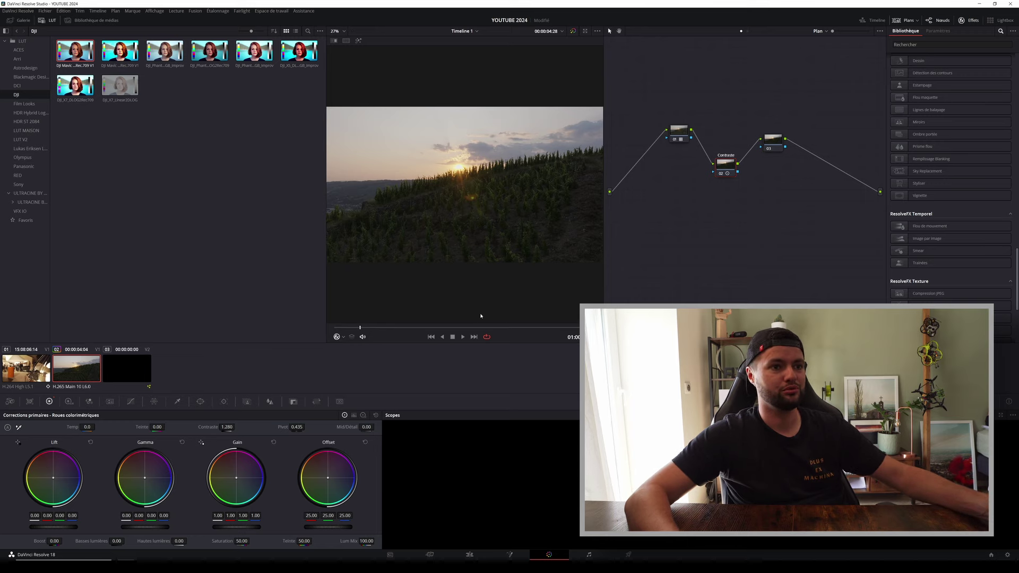
On node 03, set the colour boost to 32.50 and slightly shift the Lift wheel's colour balance
left_click(772, 142)
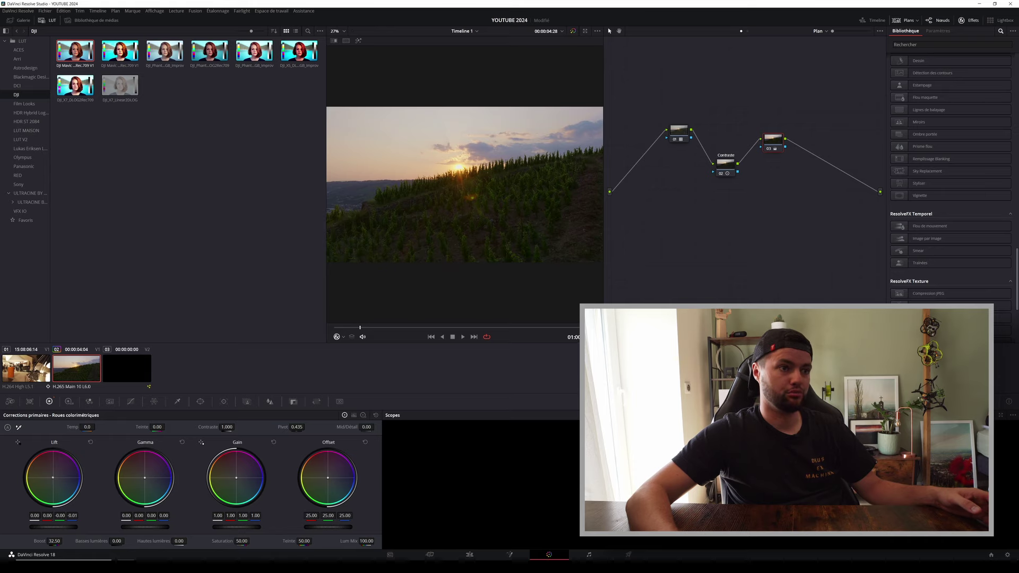
left_click_drag(53, 477, 53, 479)
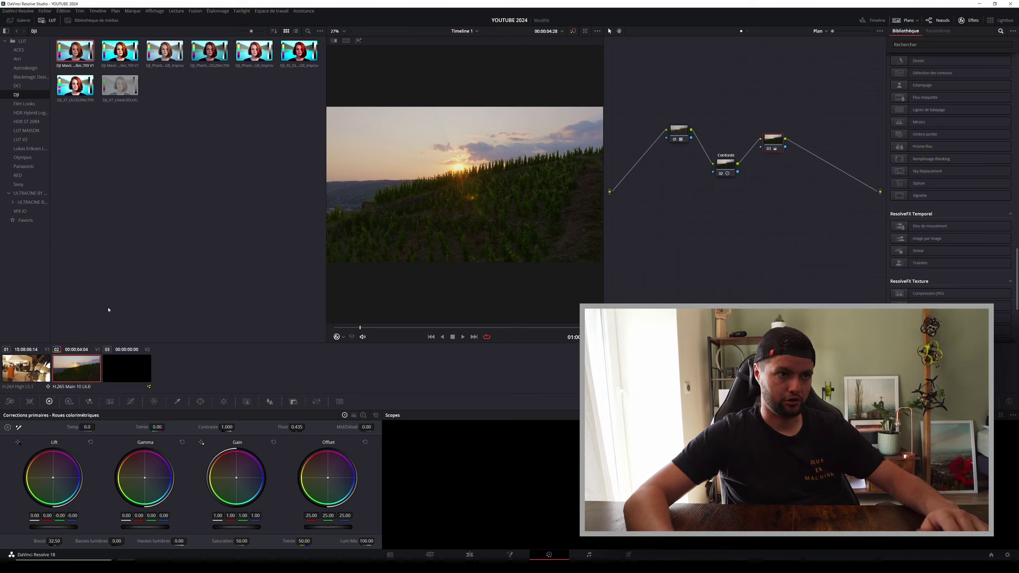
Select the car mirror clip and add two serial corrector nodes after its node 01
left_click(26, 368)
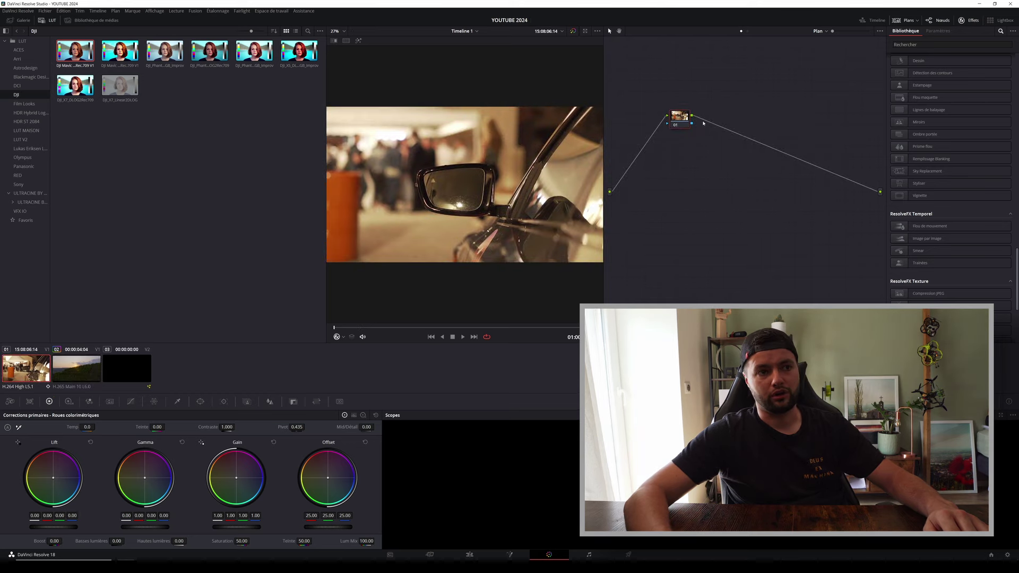
right_click(683, 121)
mouse_move(720, 156)
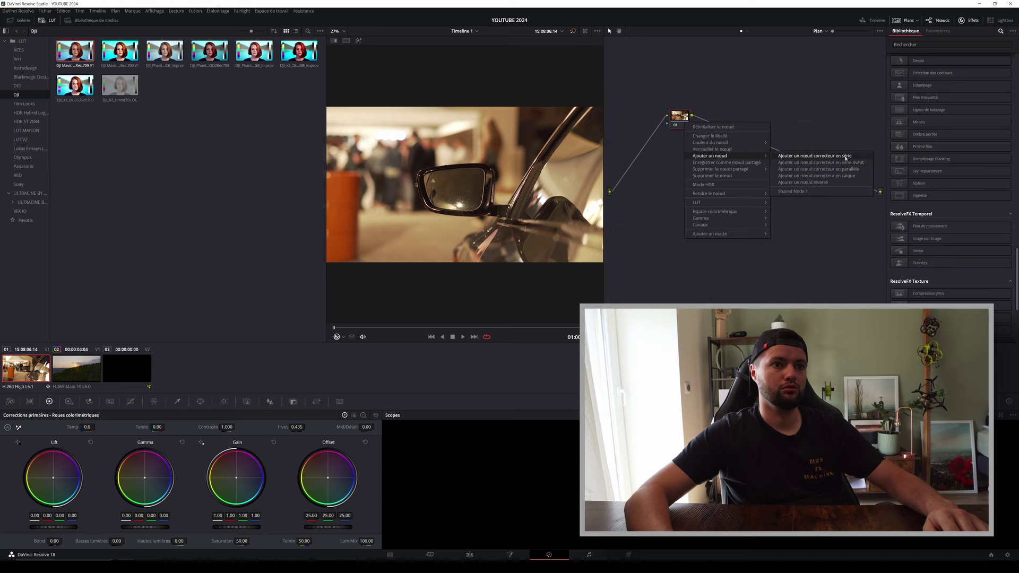
left_click(791, 156)
right_click(721, 118)
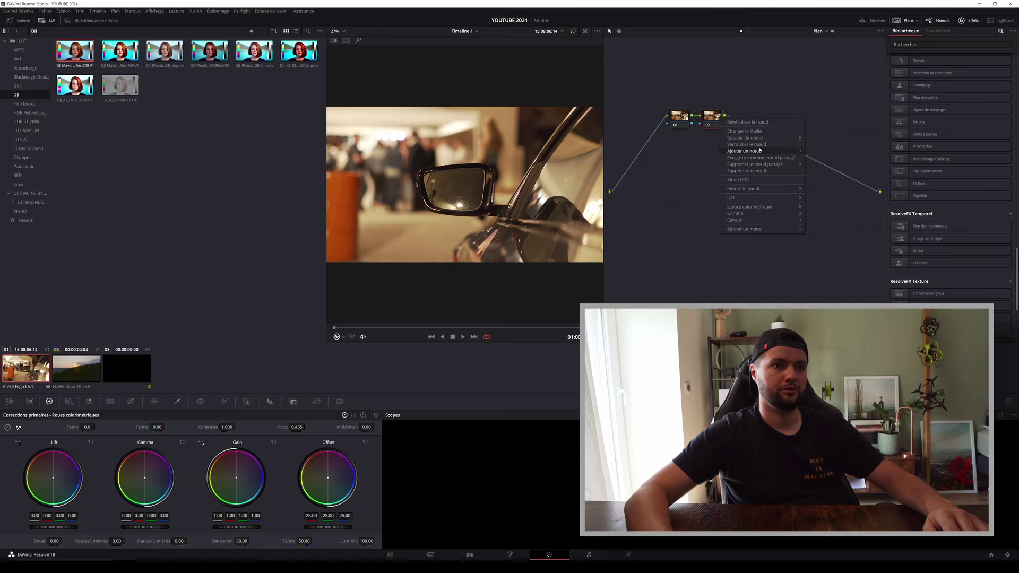
left_click(850, 154)
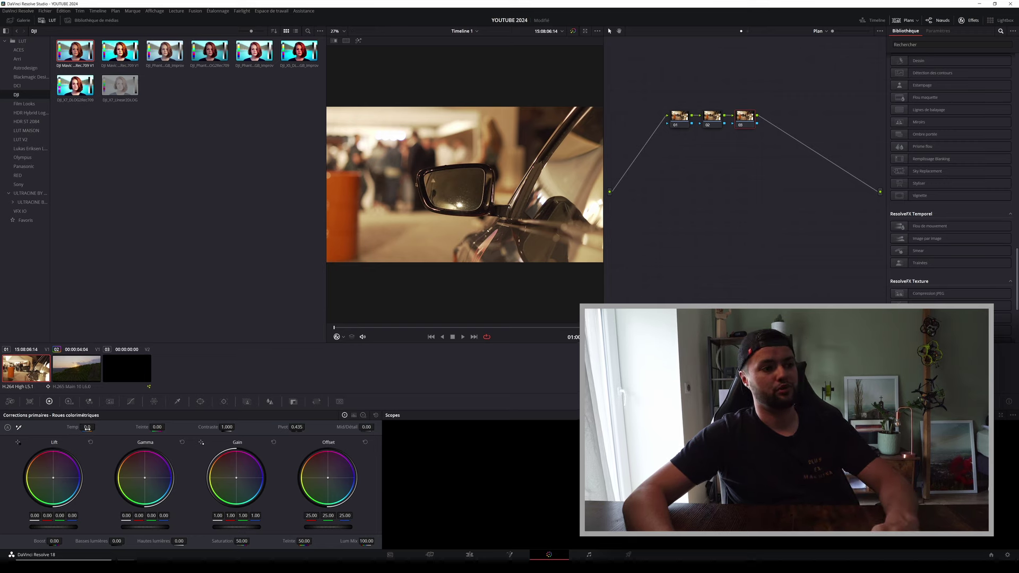
Set the colour temperature of node 03 on the car mirror clip to -1770.0
left_click_drag(87, 429, 12, 428)
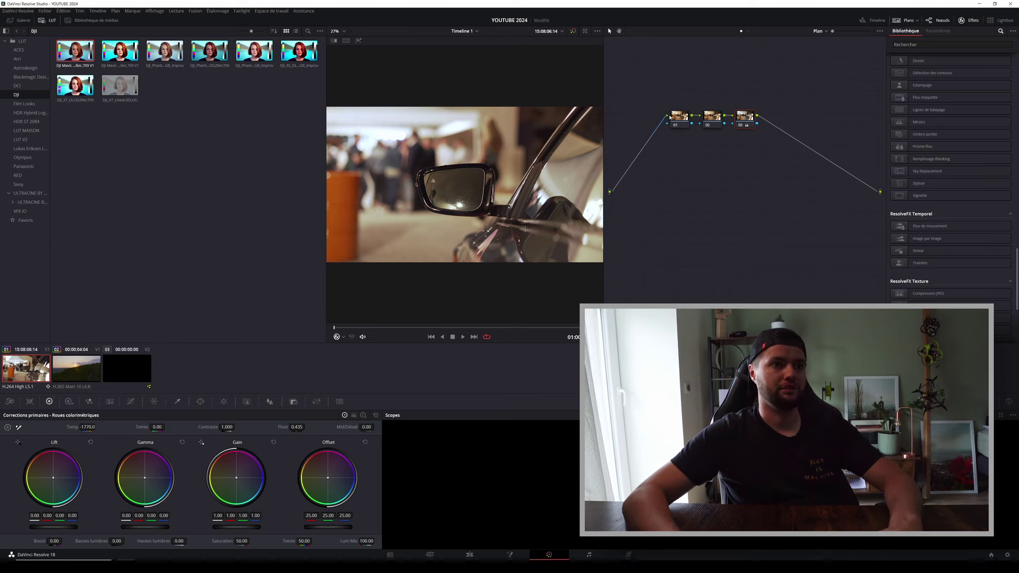
Add a parallel corrector node to node 02 and move the new node and its parallel mixer below the main chain
left_click(711, 118)
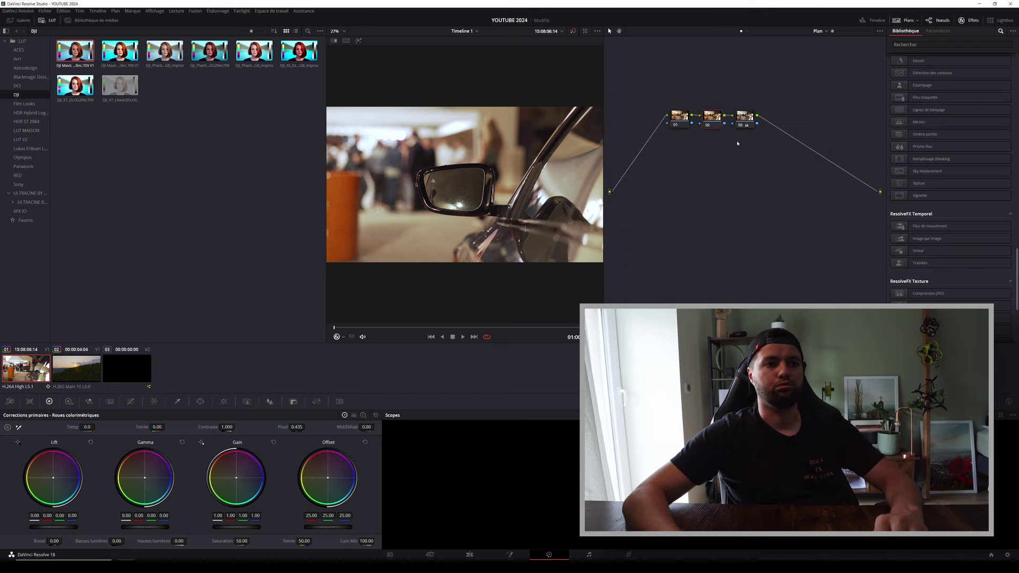
right_click(713, 120)
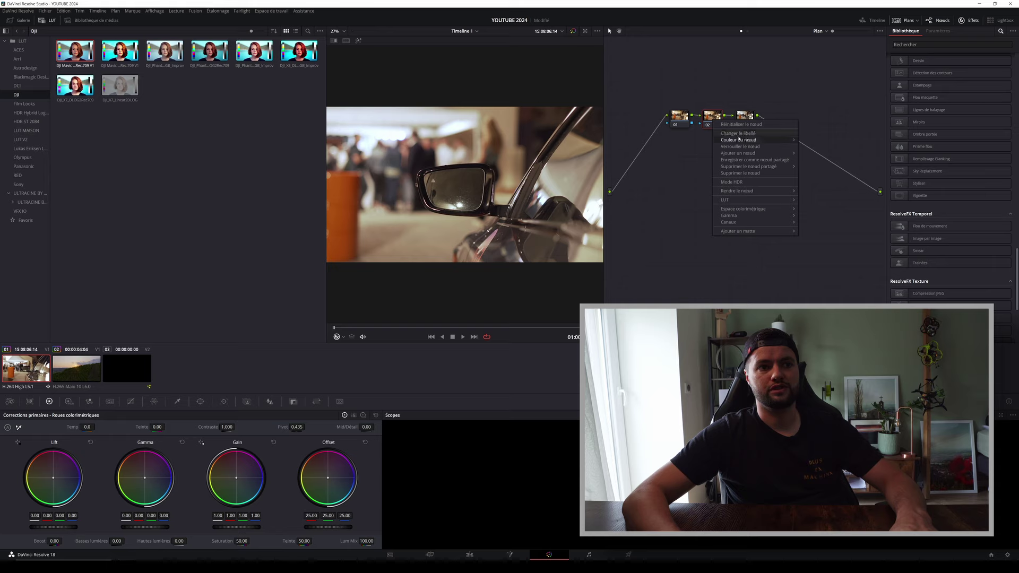
mouse_move(764, 153)
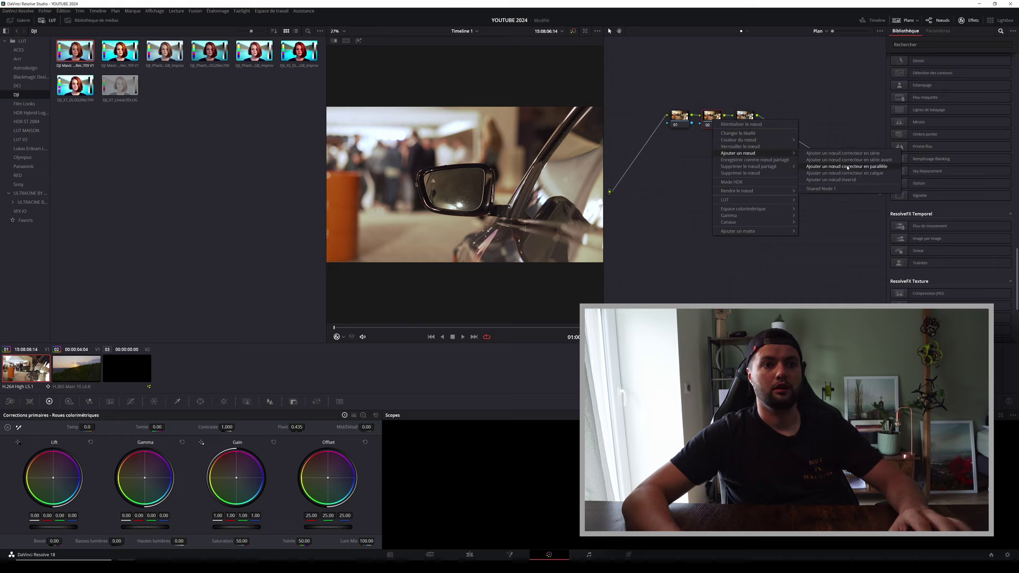
left_click(843, 167)
left_click_drag(712, 139, 696, 164)
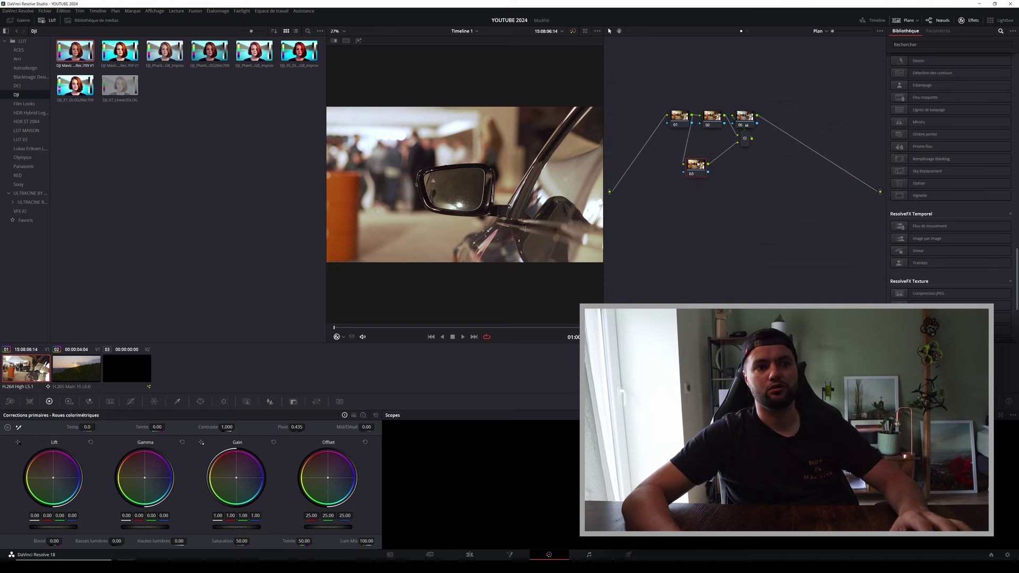
left_click_drag(747, 143, 743, 165)
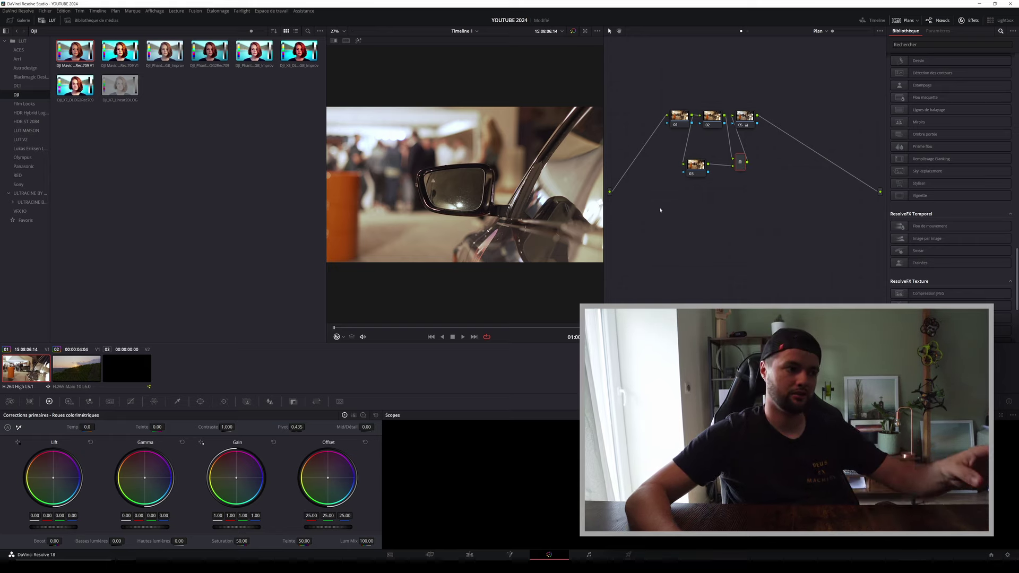
Look over the Power Window tools, the Edit page, the sunset vineyard clip's node graph and the Fairlight page
left_click(200, 402)
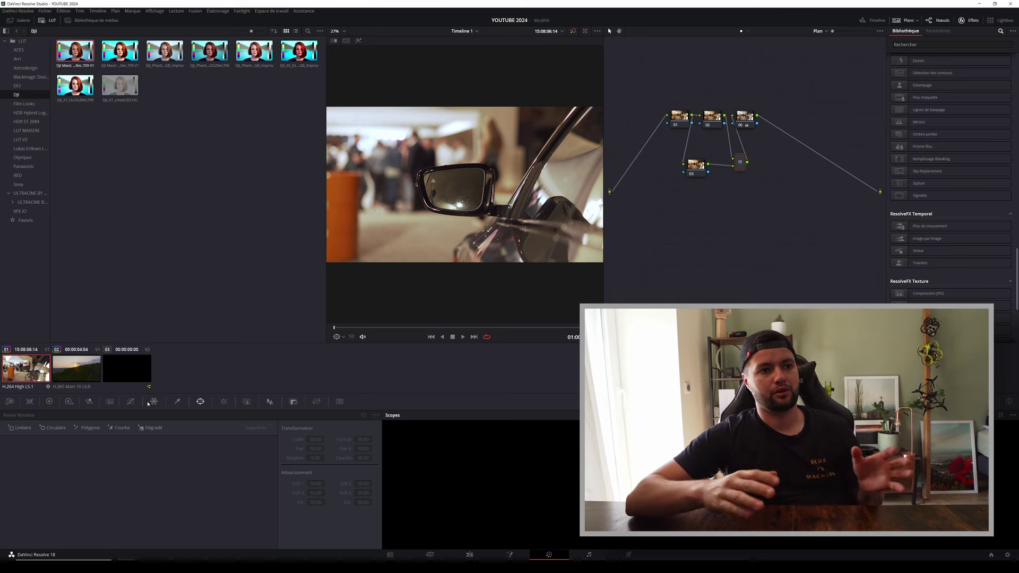
left_click(478, 554)
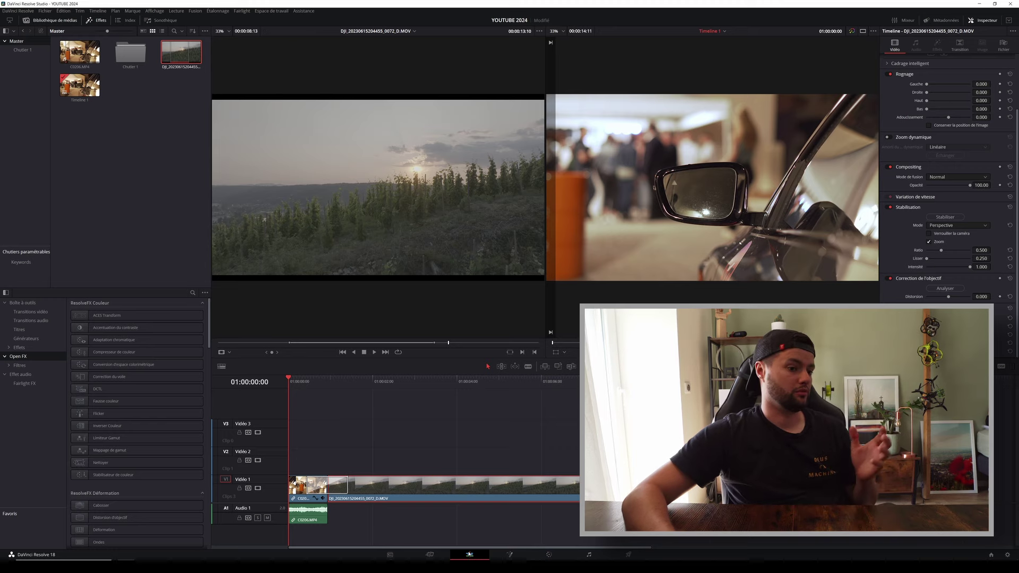
left_click(546, 555)
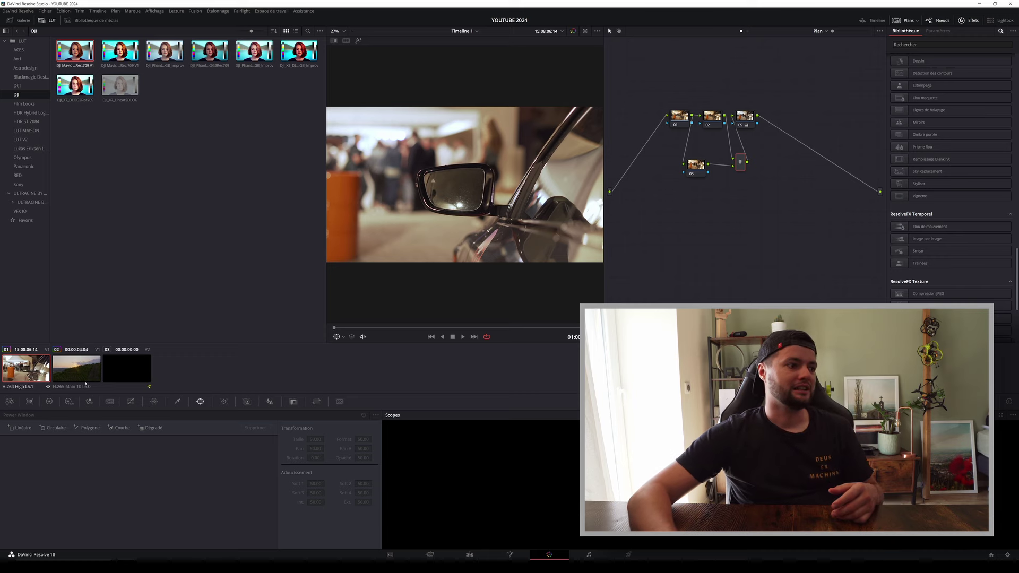
left_click(83, 371)
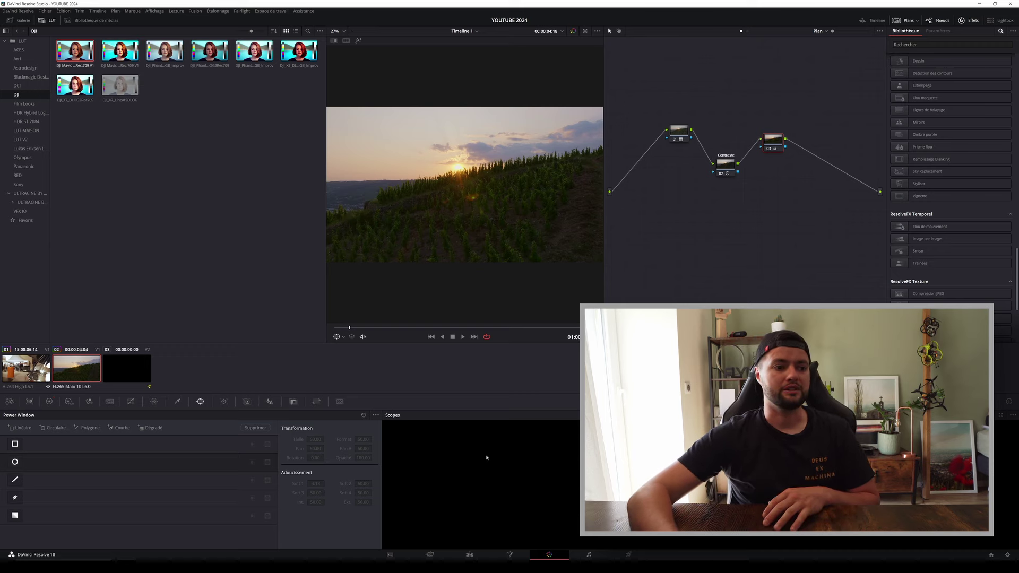
left_click(589, 555)
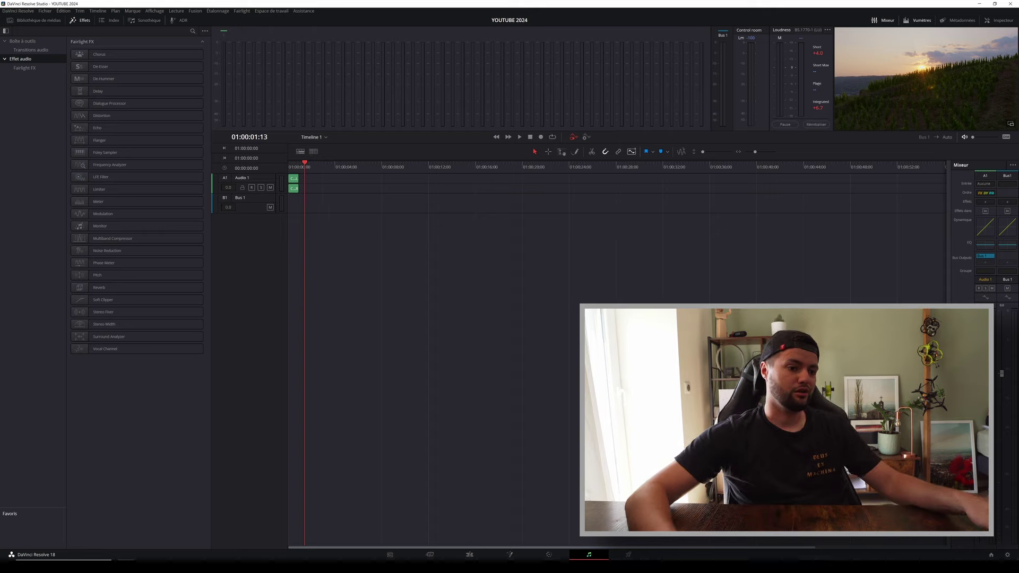
Go to the Deliver page and view the available export resolutions
left_click(629, 555)
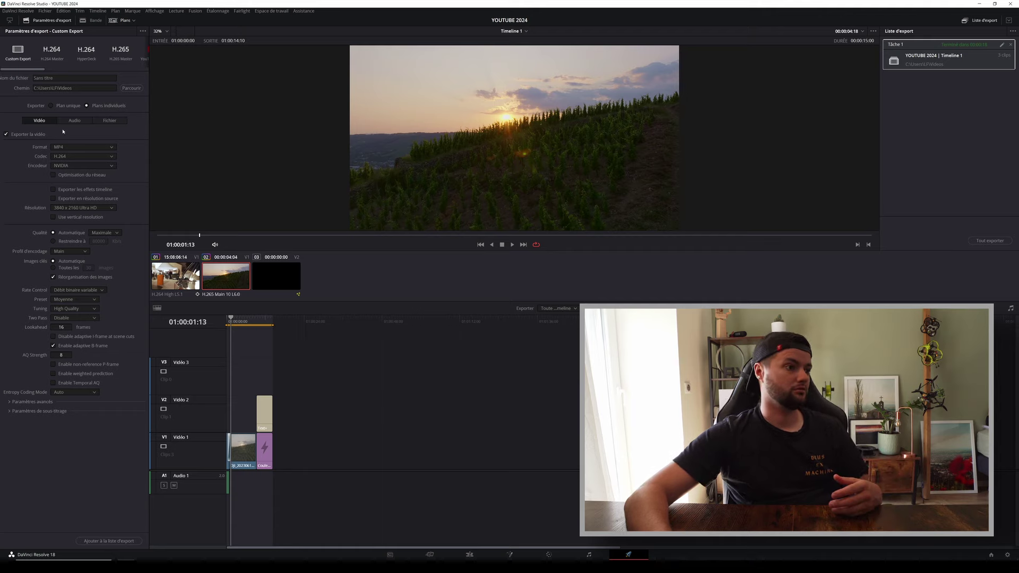
left_click(99, 208)
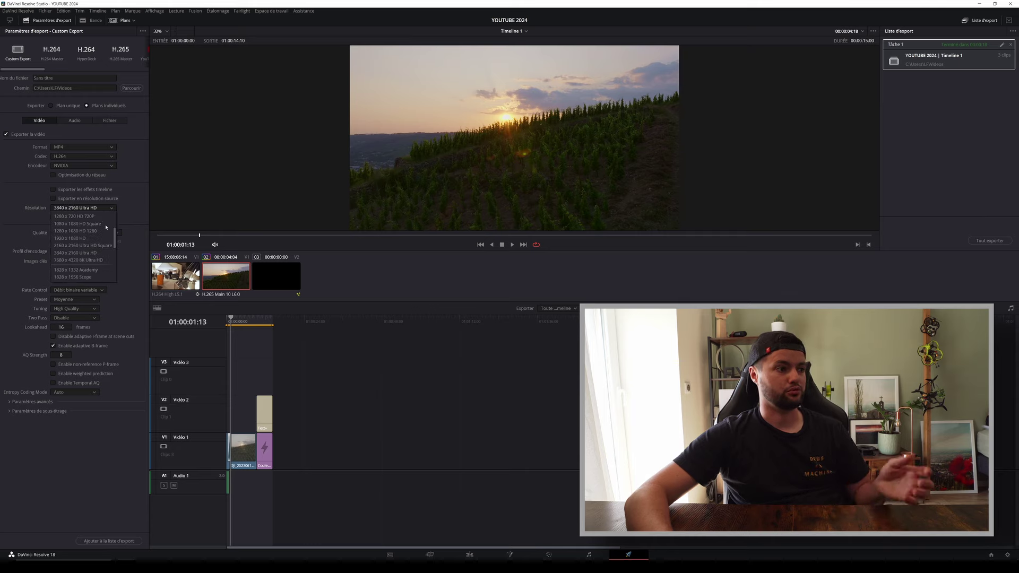
left_click(78, 208)
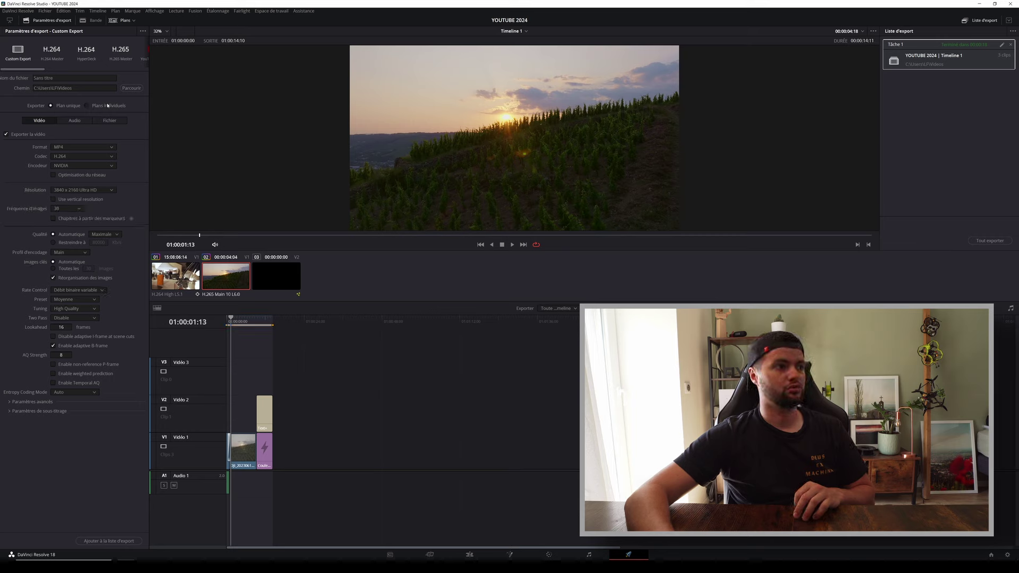
Try single-clip export, switch back to individual clips, and set the encoding profile to Auto
left_click(53, 105)
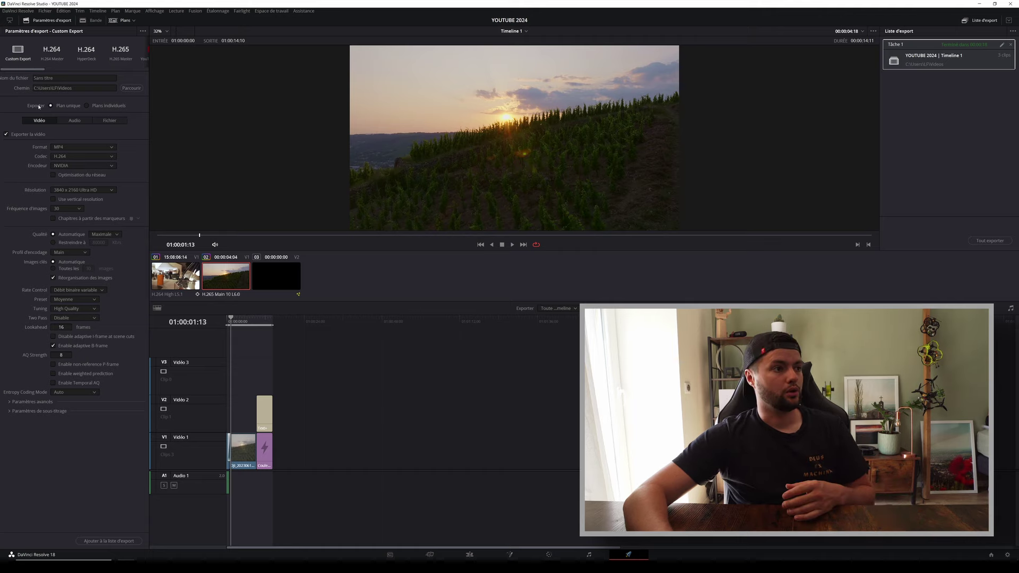
left_click(107, 105)
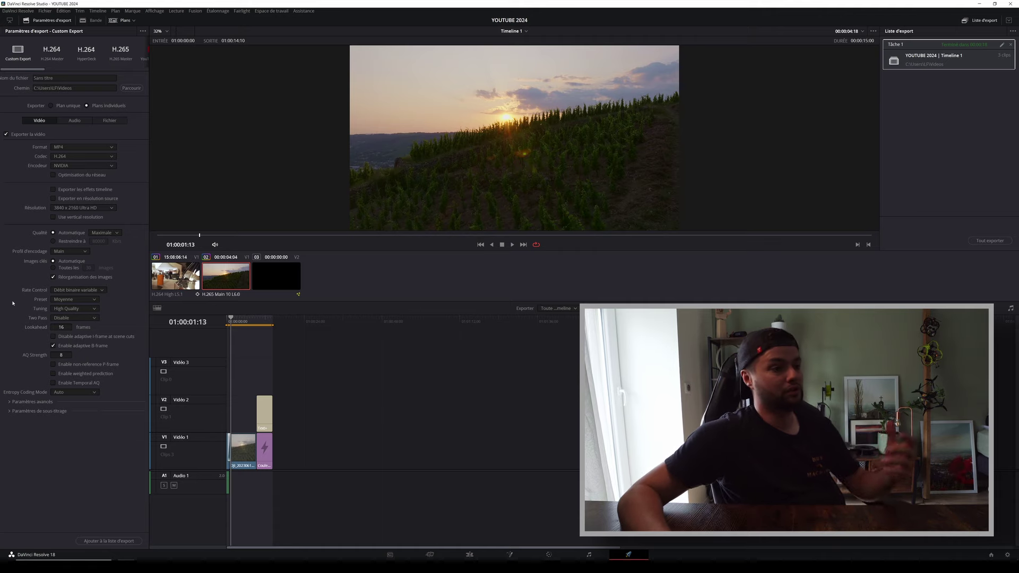
left_click(62, 253)
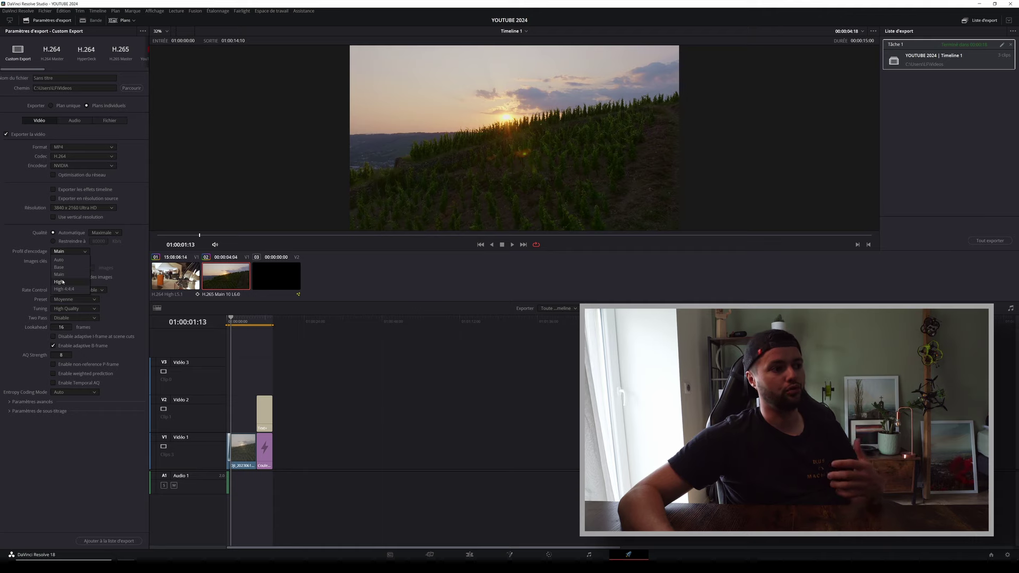
left_click(59, 260)
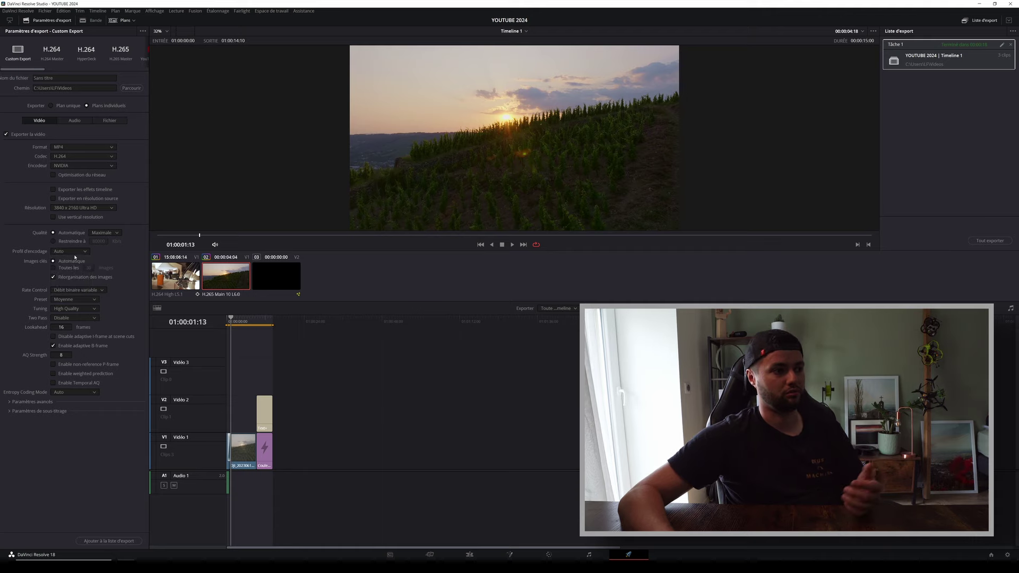
Review the export's audio and file settings and return to the video settings
left_click(73, 121)
left_click(39, 120)
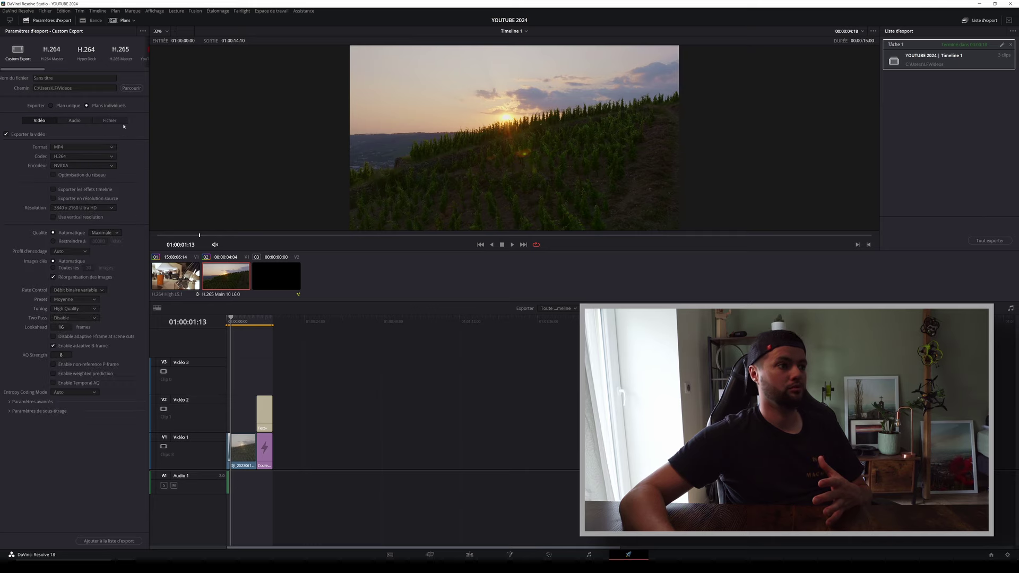
left_click(109, 121)
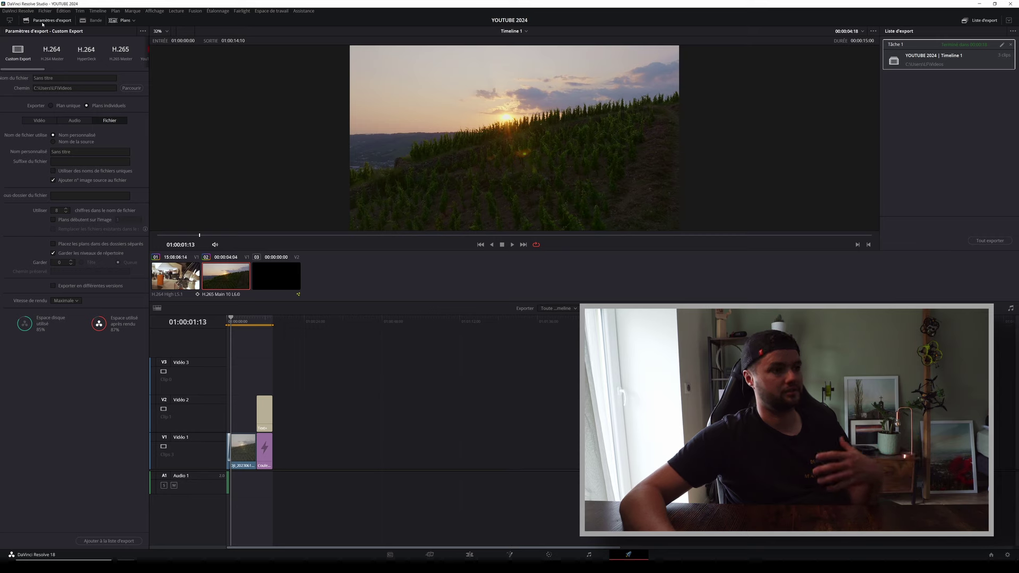
left_click(45, 121)
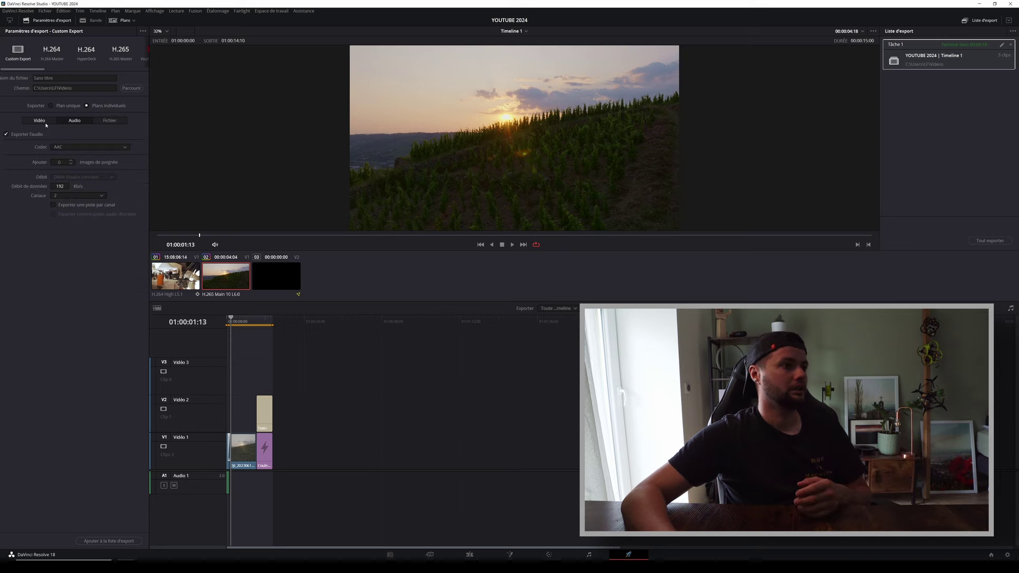
Add the Timeline 1 export to the render queue and start rendering it
left_click(109, 541)
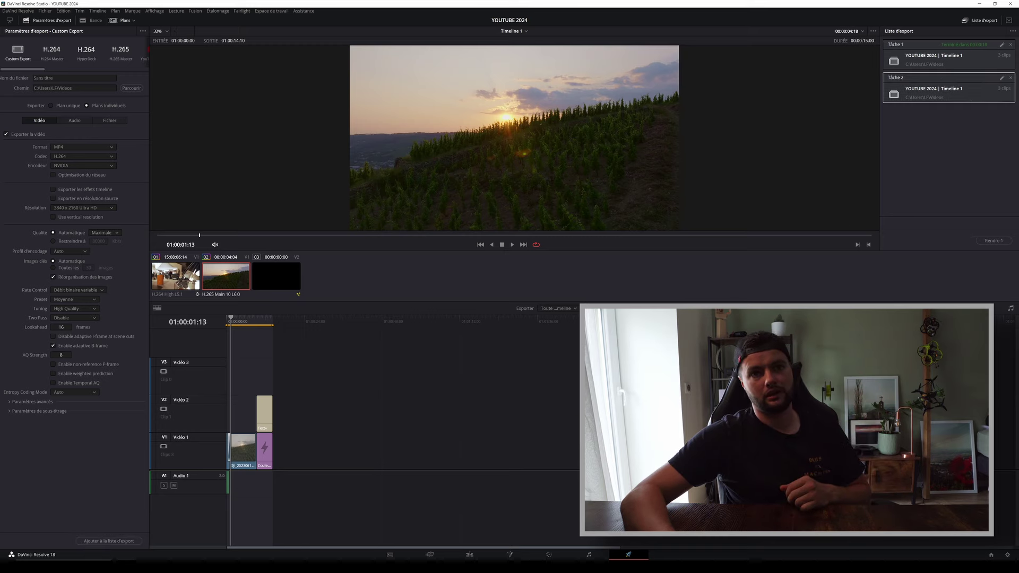
left_click(991, 241)
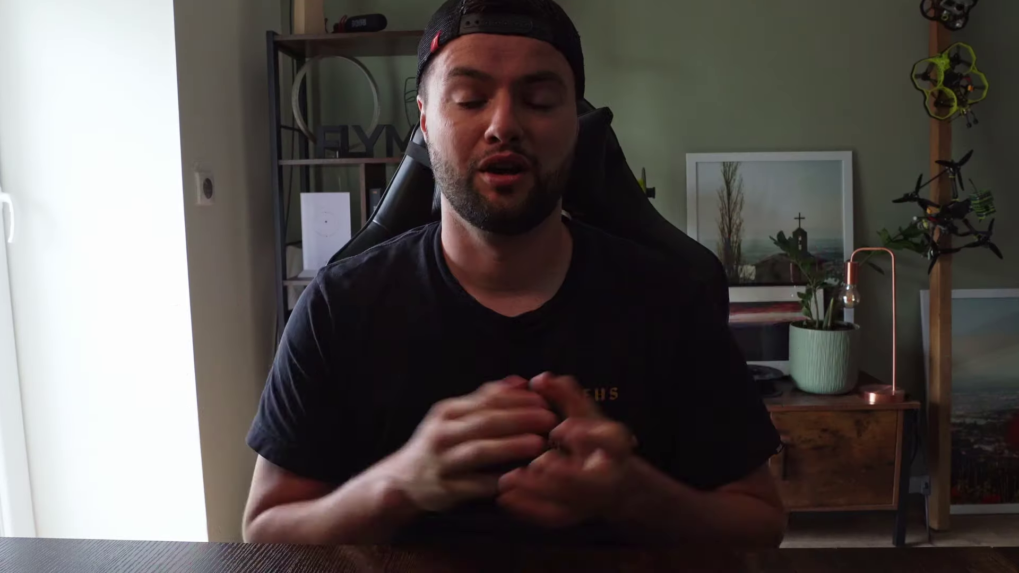